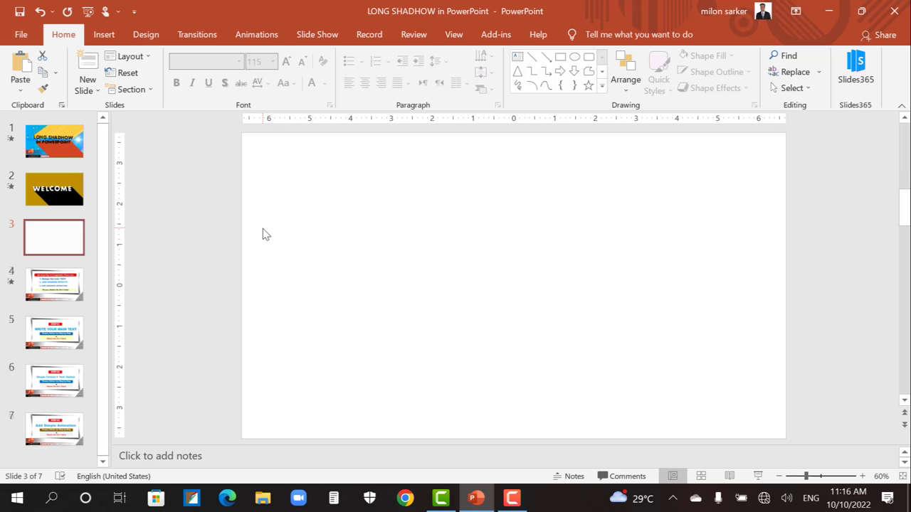
Add a text box reading WELCOME in Arial Black 115, centred on slide 3
{"action": "left_click", "coordinate": [517, 59]}
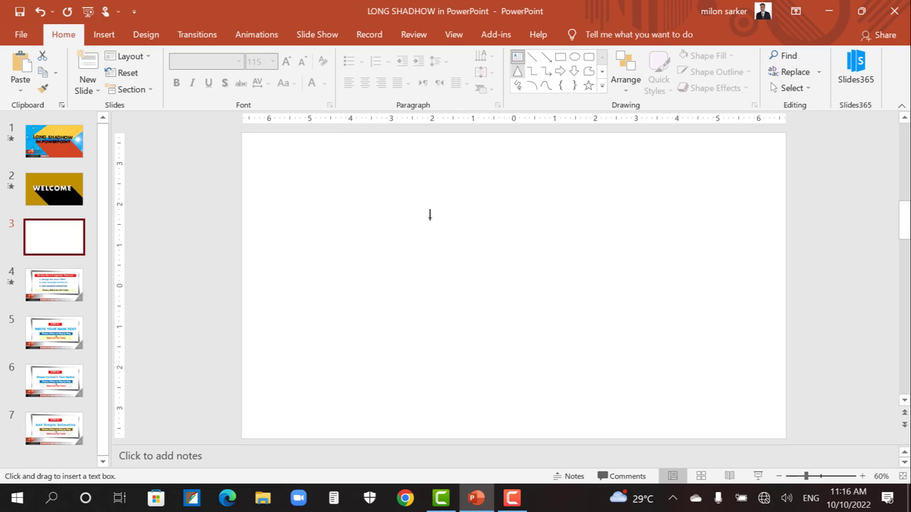
{"action": "mouse_move", "coordinate": [352, 222]}
{"action": "left_mouse_down"}
{"action": "mouse_move", "coordinate": [661, 333]}
{"action": "mouse_move", "coordinate": [729, 334]}
{"action": "left_mouse_up"}
{"action": "type", "text": "WEC"}
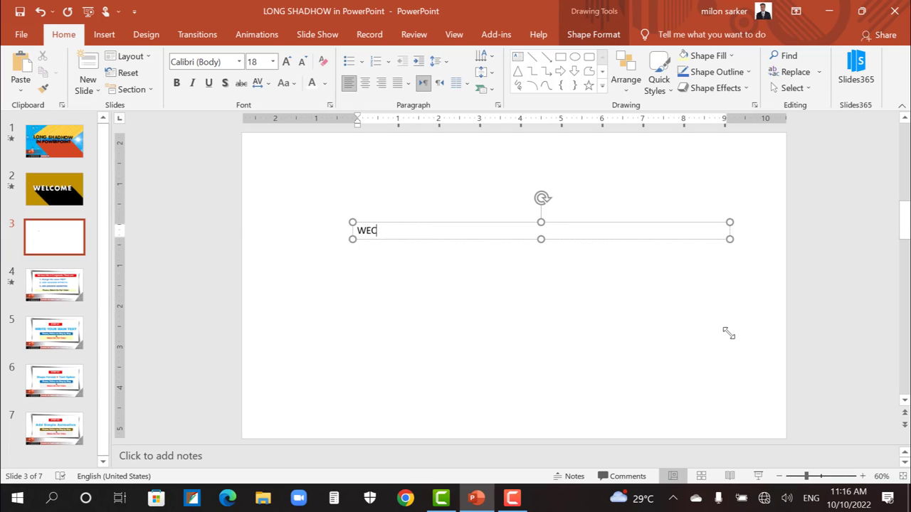
{"action": "type", "text": "COME"}
{"action": "left_click", "coordinate": [386, 222]}
{"action": "left_click", "coordinate": [256, 62]}
{"action": "type", "text": "115"}
{"action": "key", "text": "Return"}
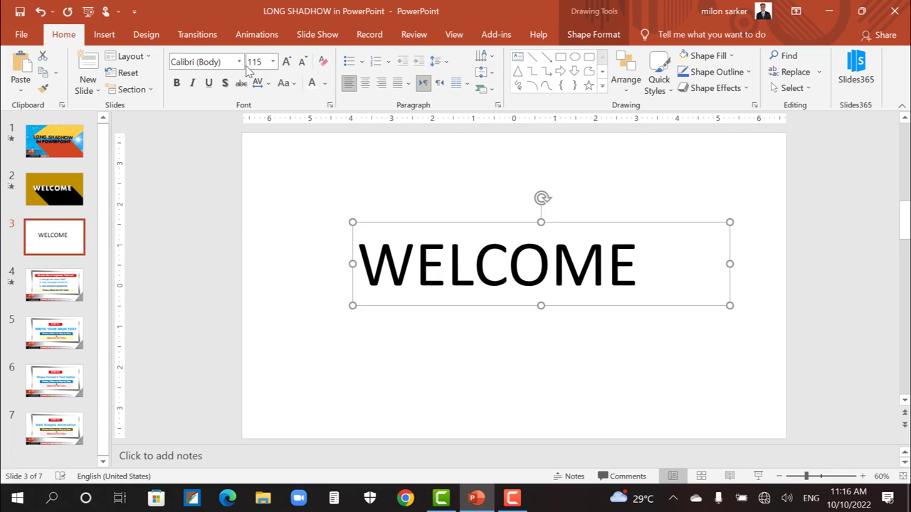
{"action": "left_click", "coordinate": [239, 62]}
{"action": "left_click", "coordinate": [203, 148]}
{"action": "left_click_drag", "start_coordinate": [440, 224], "coordinate": [407, 225]}
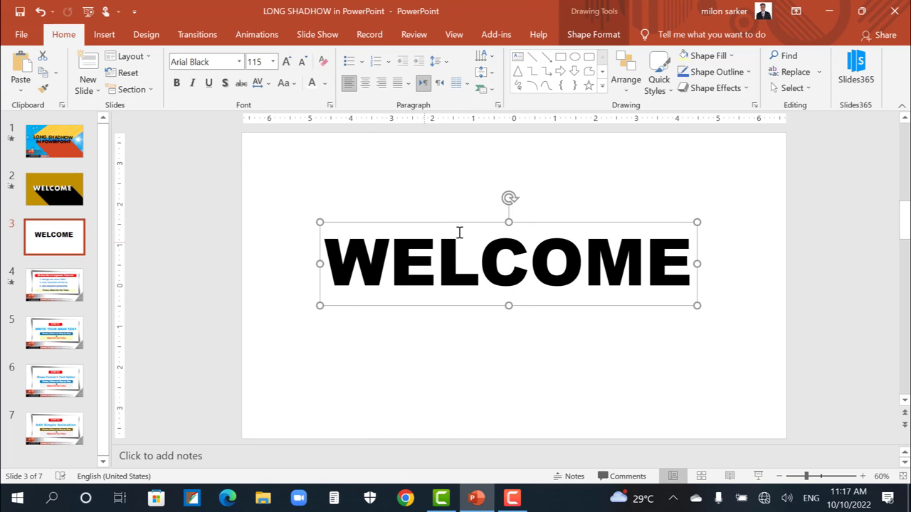
Give the slide a solid gold background and make the WELCOME letters white
{"action": "right_click", "coordinate": [652, 199]}
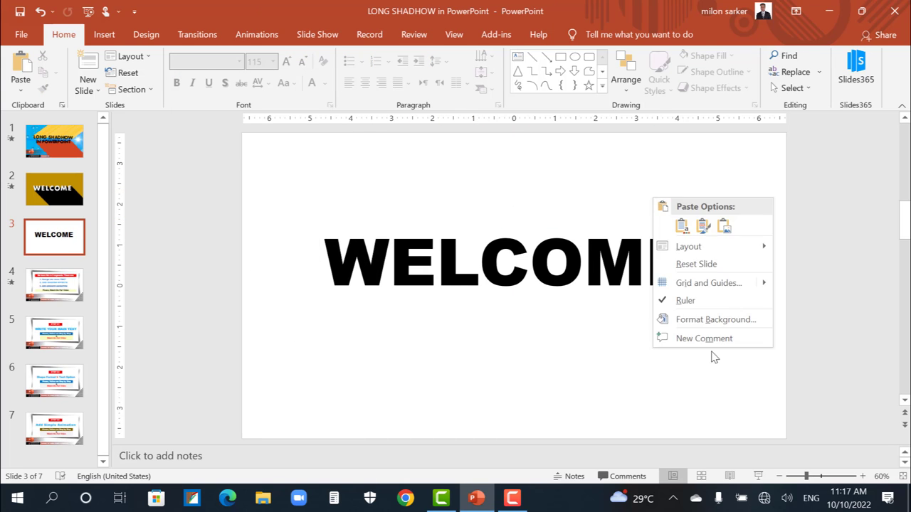
{"action": "left_click", "coordinate": [701, 319]}
{"action": "left_click", "coordinate": [882, 302]}
{"action": "left_click", "coordinate": [879, 192]}
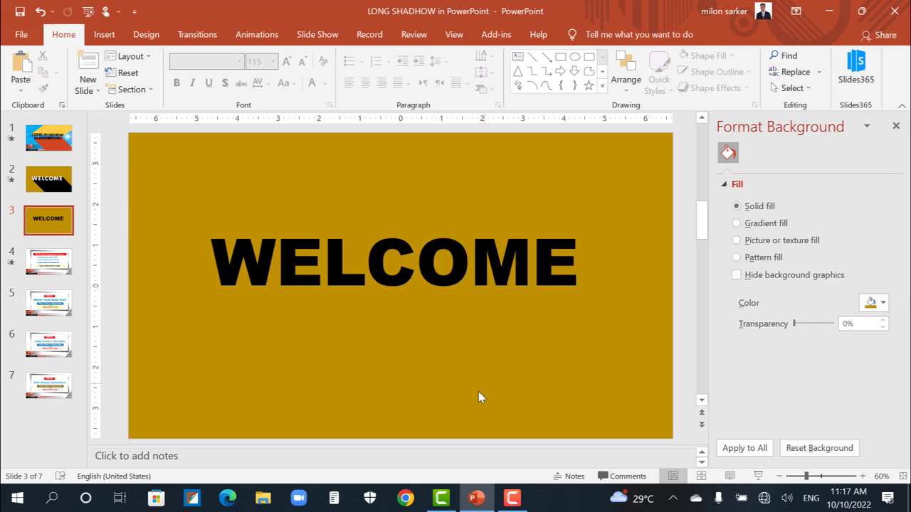
{"action": "left_click", "coordinate": [274, 222]}
{"action": "left_click", "coordinate": [313, 90]}
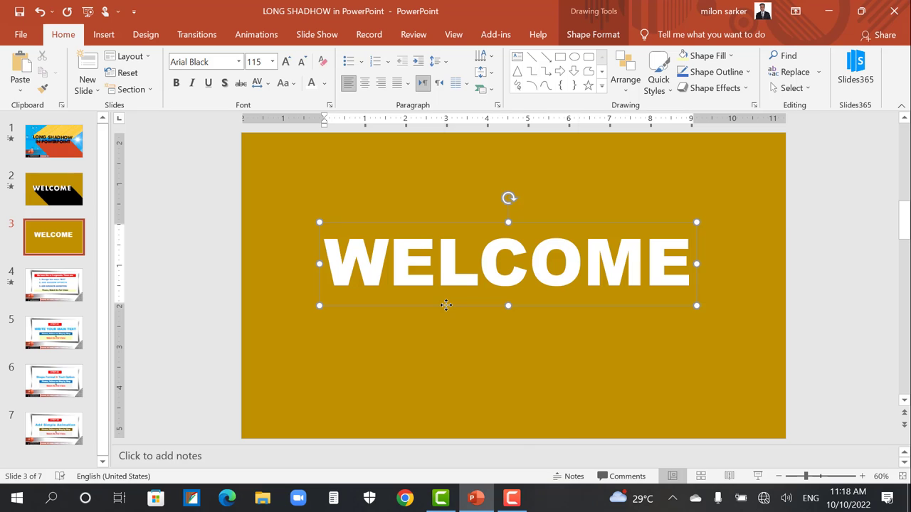
Show the Format Shape pane's Text Options > Text Effects 3-D Format section for WELCOME
{"action": "right_click", "coordinate": [447, 309]}
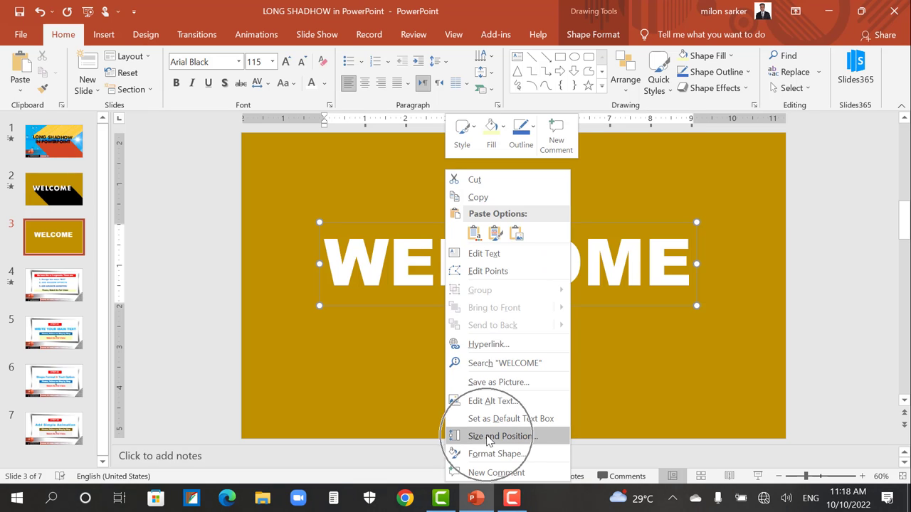
{"action": "left_click", "coordinate": [488, 455]}
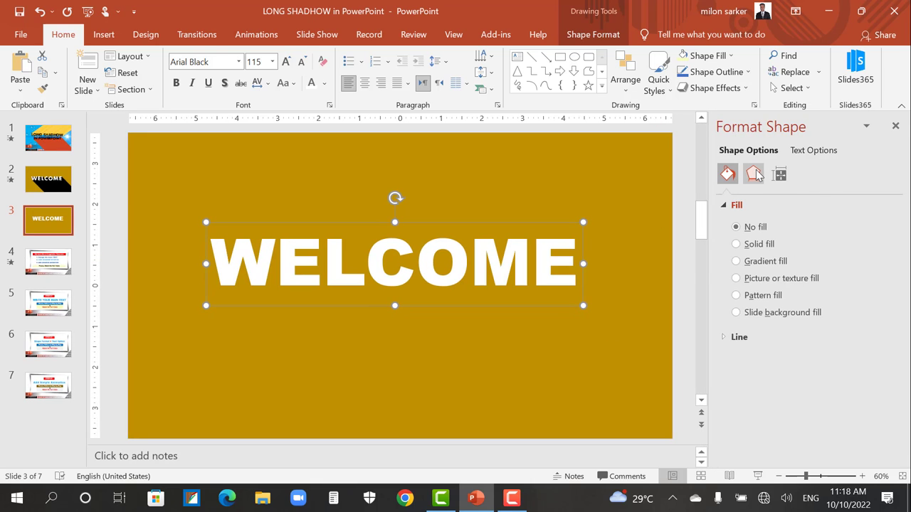
{"action": "left_click", "coordinate": [755, 174]}
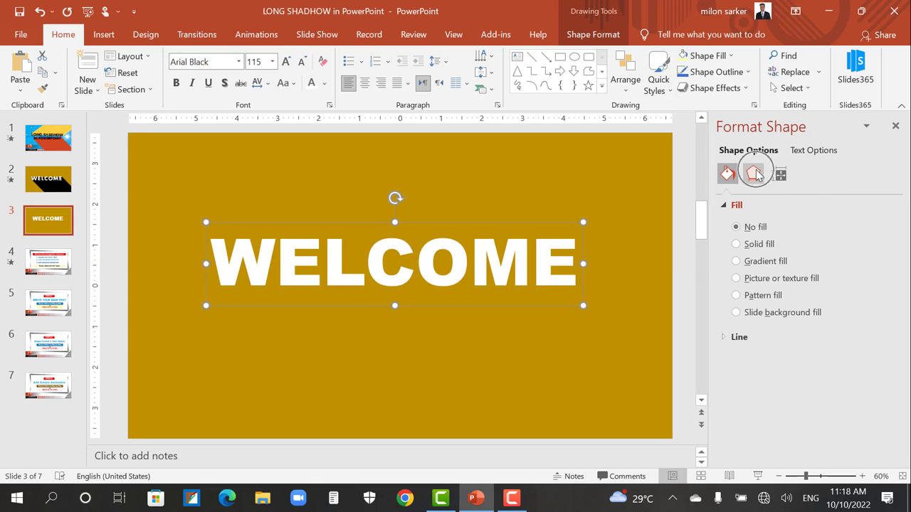
{"action": "left_click", "coordinate": [818, 151]}
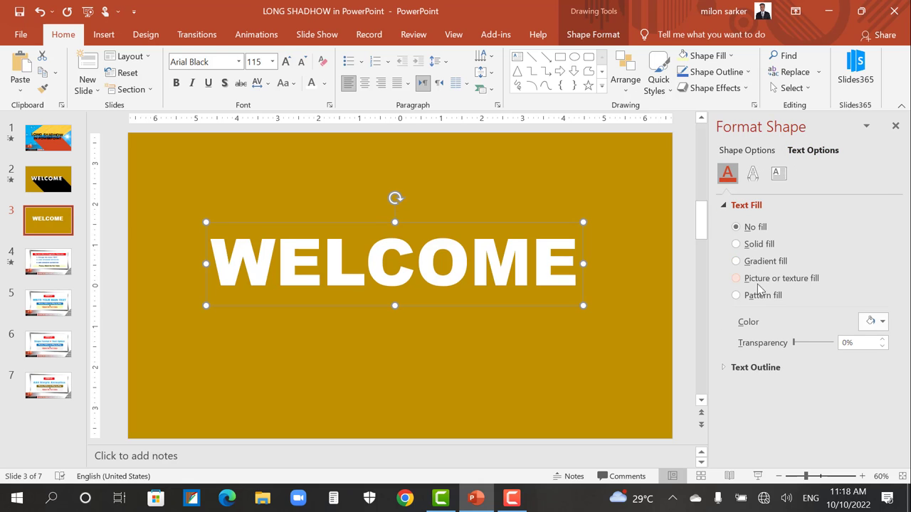
{"action": "left_click", "coordinate": [753, 175]}
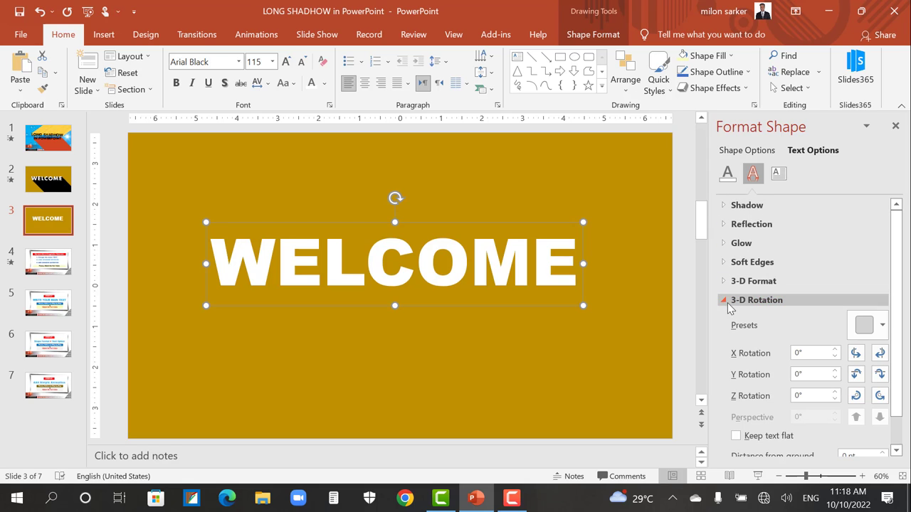
{"action": "left_click", "coordinate": [728, 302]}
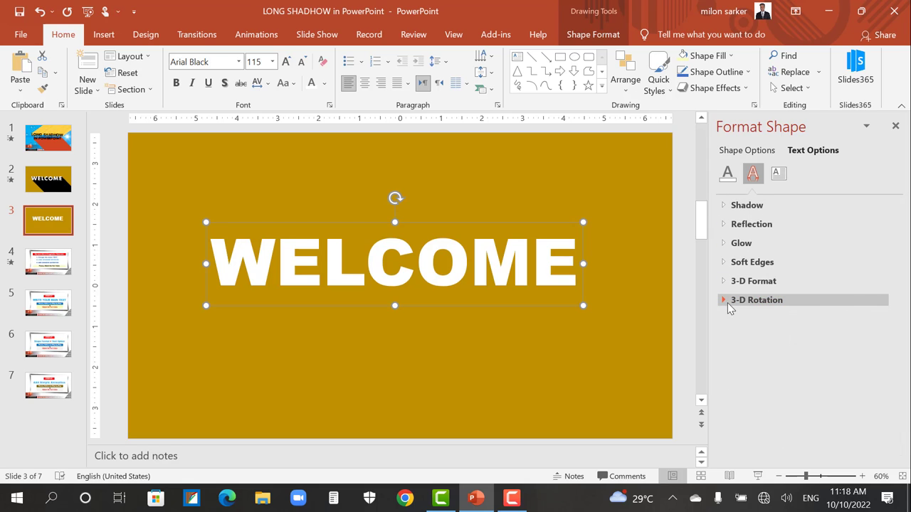
{"action": "left_click", "coordinate": [741, 282]}
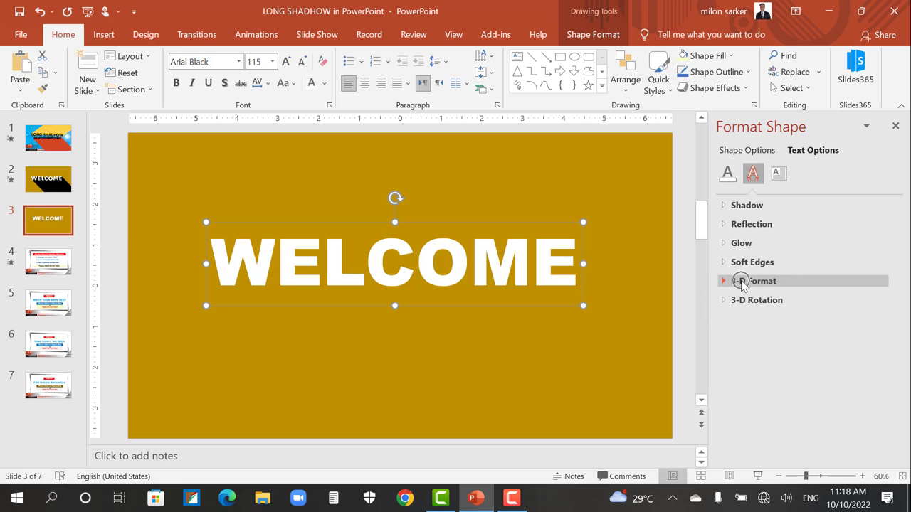
{"action": "left_click", "coordinate": [742, 282]}
{"action": "left_click", "coordinate": [728, 282]}
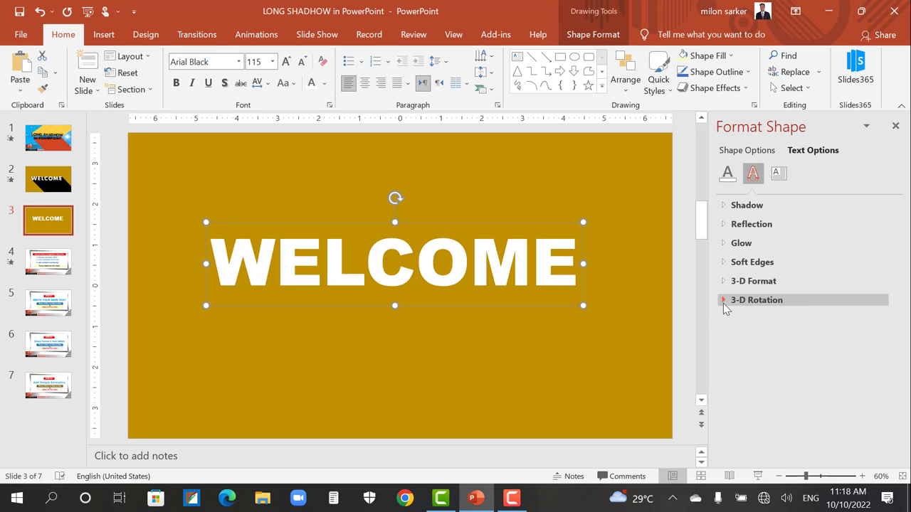
{"action": "left_click", "coordinate": [728, 300]}
{"action": "left_click", "coordinate": [728, 300]}
Set WELCOME's 3-D depth colour to black, choose a material and apply Special lighting
{"action": "left_click", "coordinate": [727, 282]}
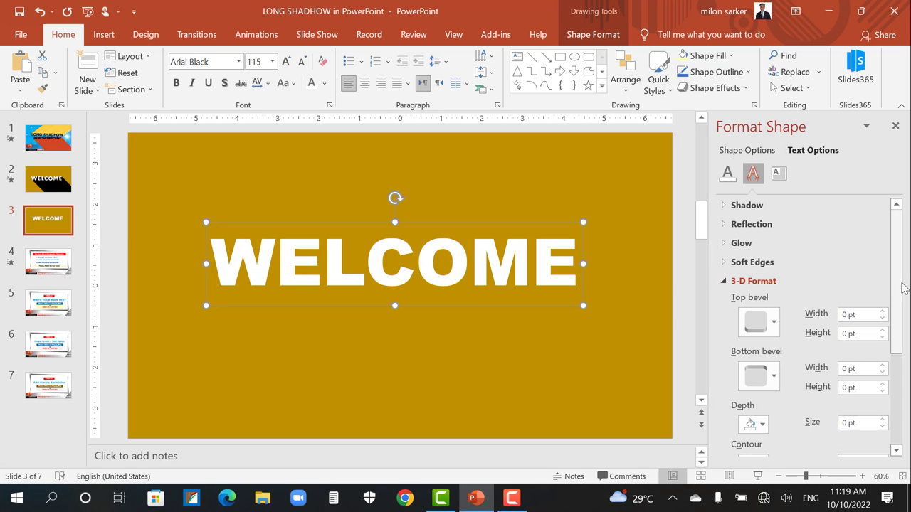
{"action": "scroll", "coordinate": [758, 324], "scroll_direction": "down", "scroll_amount": 3}
{"action": "left_click", "coordinate": [761, 321]}
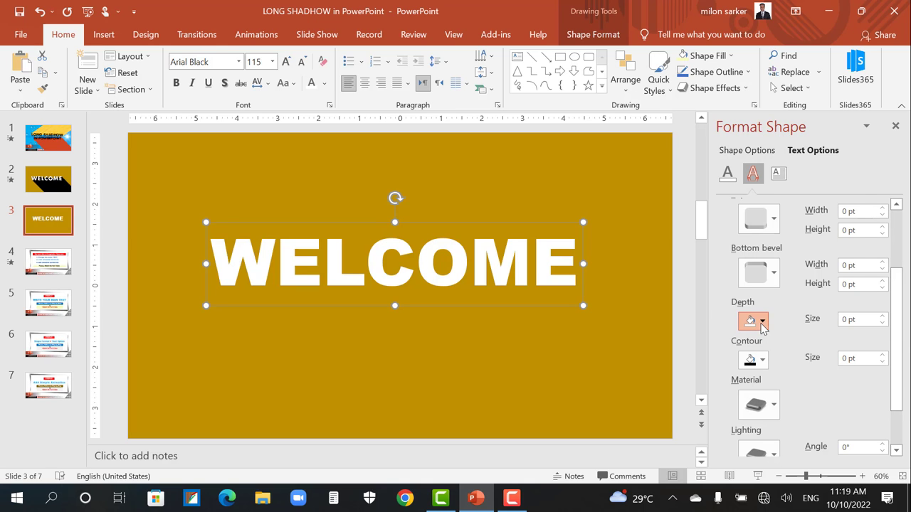
{"action": "left_click", "coordinate": [757, 151]}
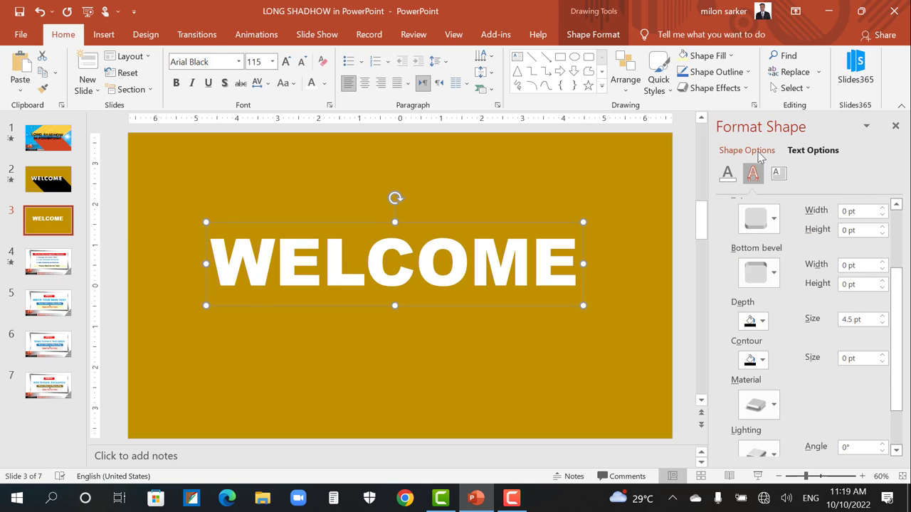
{"action": "scroll", "coordinate": [768, 374], "scroll_direction": "down", "scroll_amount": 1}
{"action": "left_click", "coordinate": [773, 374]}
{"action": "left_click", "coordinate": [758, 223]}
{"action": "left_click", "coordinate": [760, 421]}
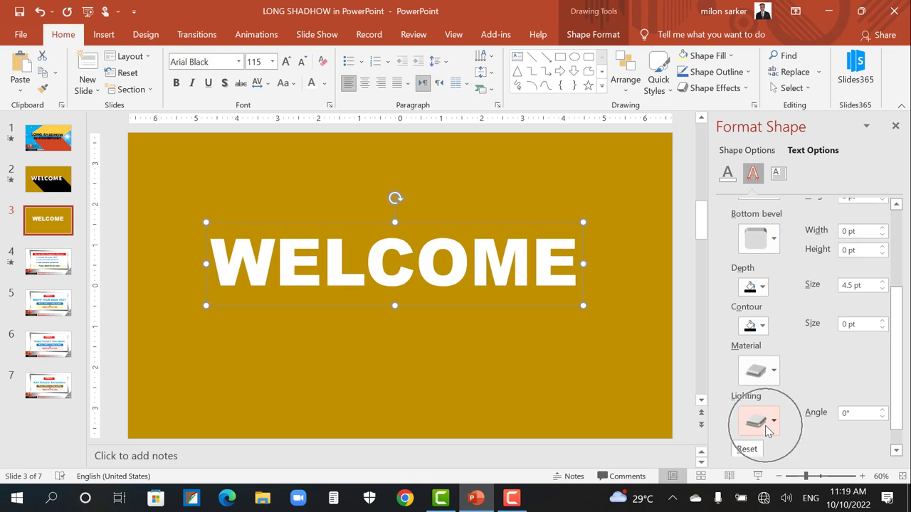
{"action": "left_click", "coordinate": [756, 389]}
Apply an oblique 3-D rotation preset and set the depth size to 1500 pt
{"action": "scroll", "coordinate": [774, 430], "scroll_direction": "down", "scroll_amount": 1}
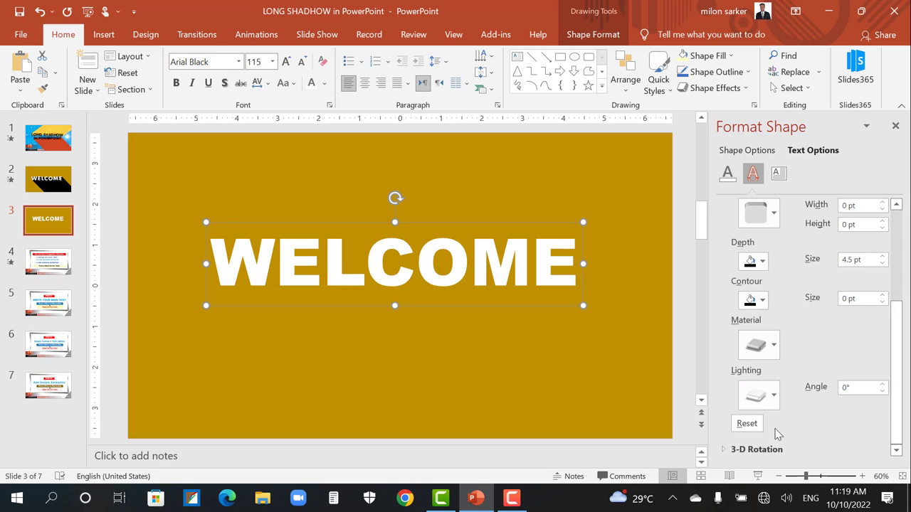
{"action": "left_click", "coordinate": [732, 450]}
{"action": "scroll", "coordinate": [776, 427], "scroll_direction": "down", "scroll_amount": 2}
{"action": "scroll", "coordinate": [811, 399], "scroll_direction": "down", "scroll_amount": 1}
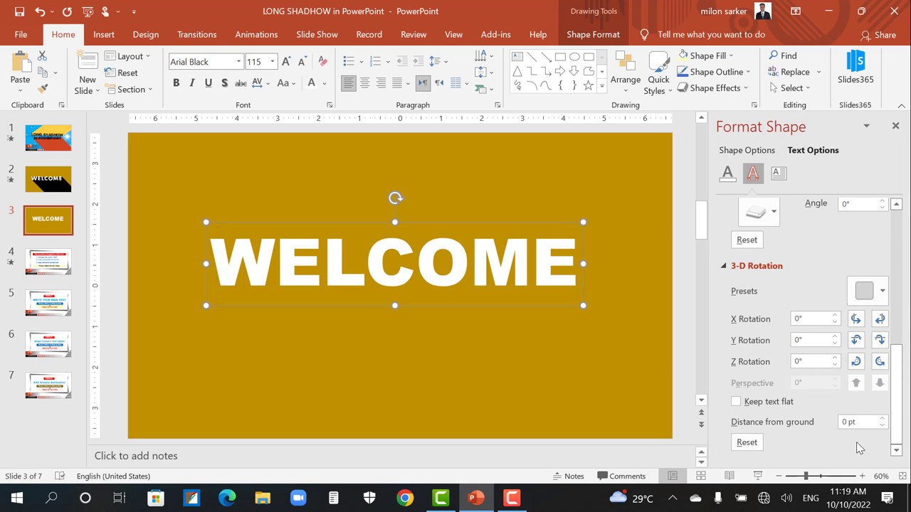
{"action": "left_click", "coordinate": [882, 292]}
{"action": "scroll", "coordinate": [872, 235], "scroll_direction": "down", "scroll_amount": 3}
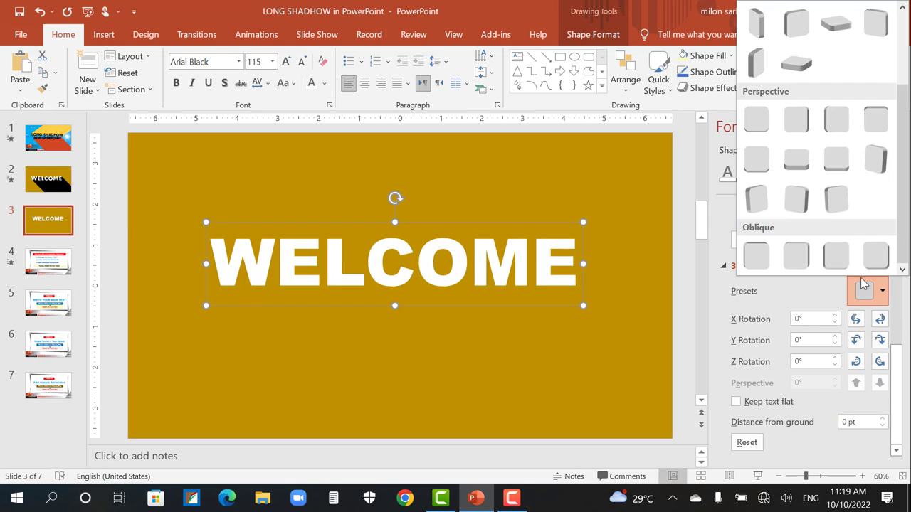
{"action": "left_click", "coordinate": [869, 284]}
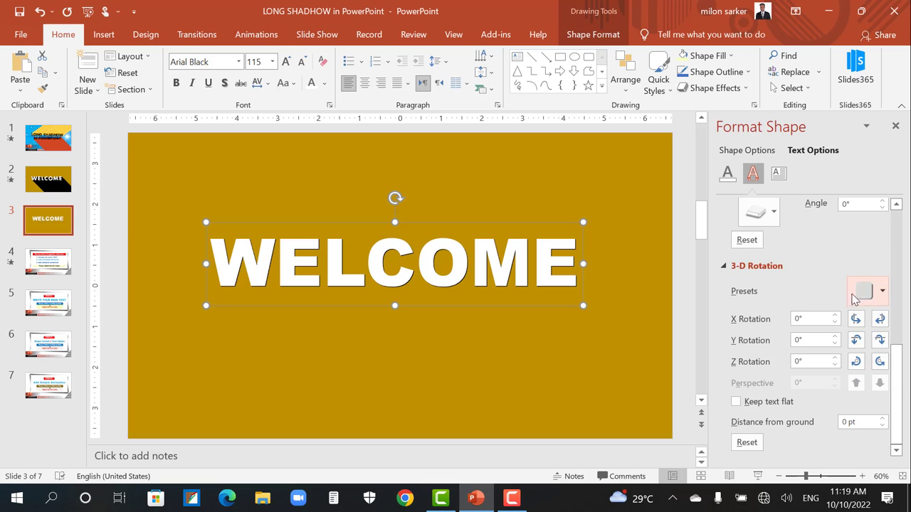
{"action": "mouse_move", "coordinate": [902, 384]}
{"action": "left_mouse_down"}
{"action": "mouse_move", "coordinate": [902, 302]}
{"action": "mouse_move", "coordinate": [838, 283]}
{"action": "left_mouse_up"}
{"action": "type", "text": "150"}
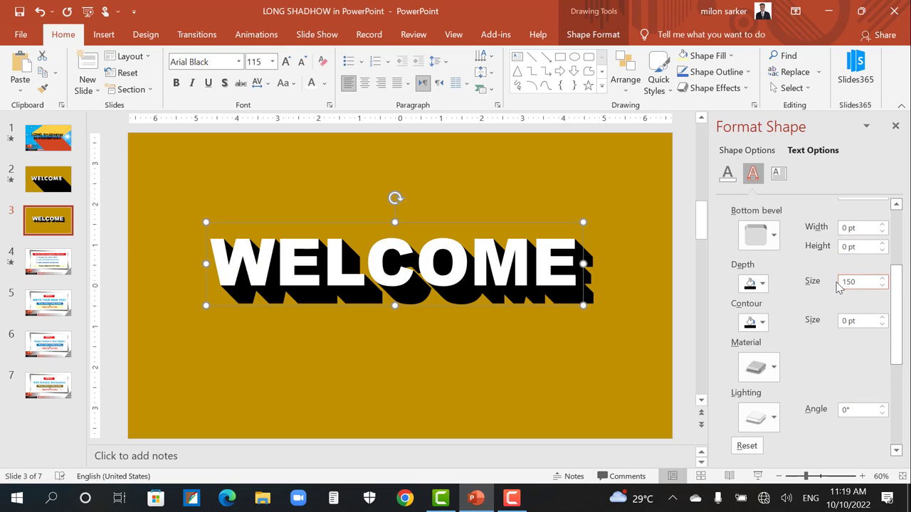
{"action": "key", "text": "Return"}
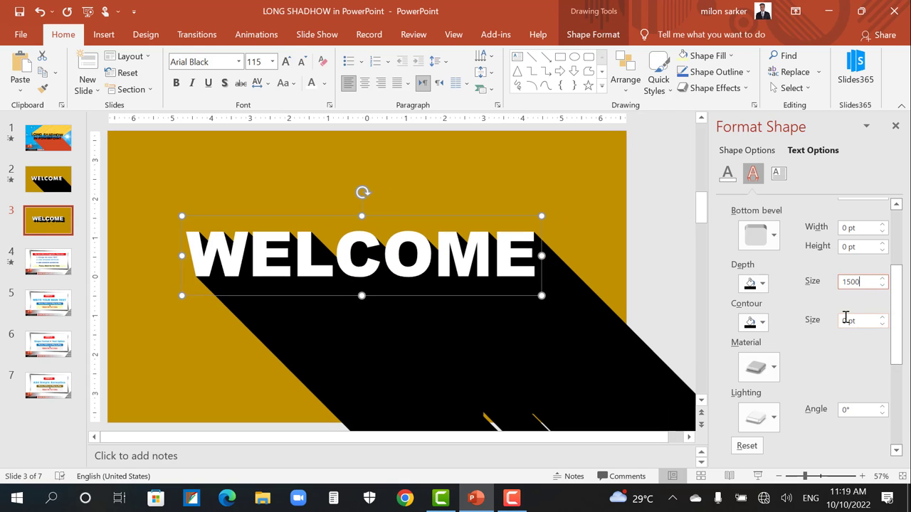
{"action": "left_click", "coordinate": [488, 204]}
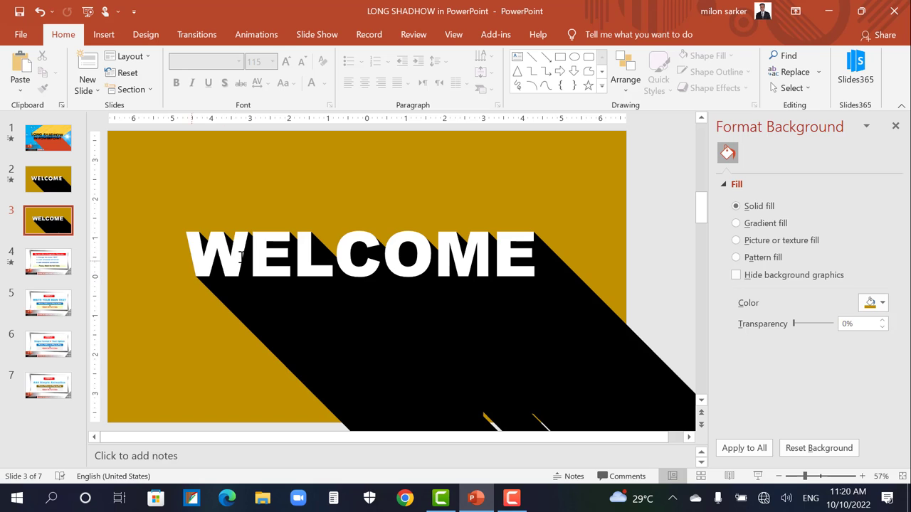
Duplicate slide 3 and cut the new slide's WELCOME text down to a single W
{"action": "right_click", "coordinate": [62, 228]}
{"action": "left_click", "coordinate": [99, 328]}
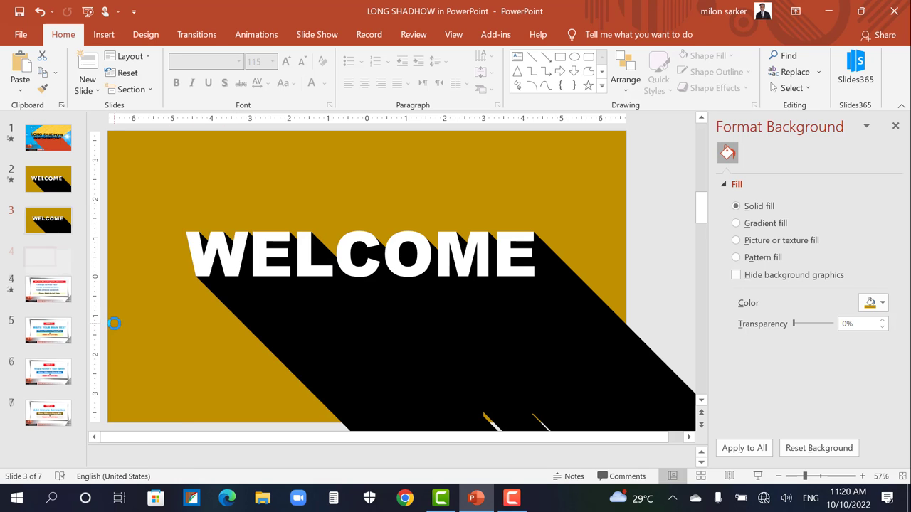
{"action": "left_click", "coordinate": [402, 275]}
{"action": "left_click_drag", "start_coordinate": [276, 271], "coordinate": [579, 281]}
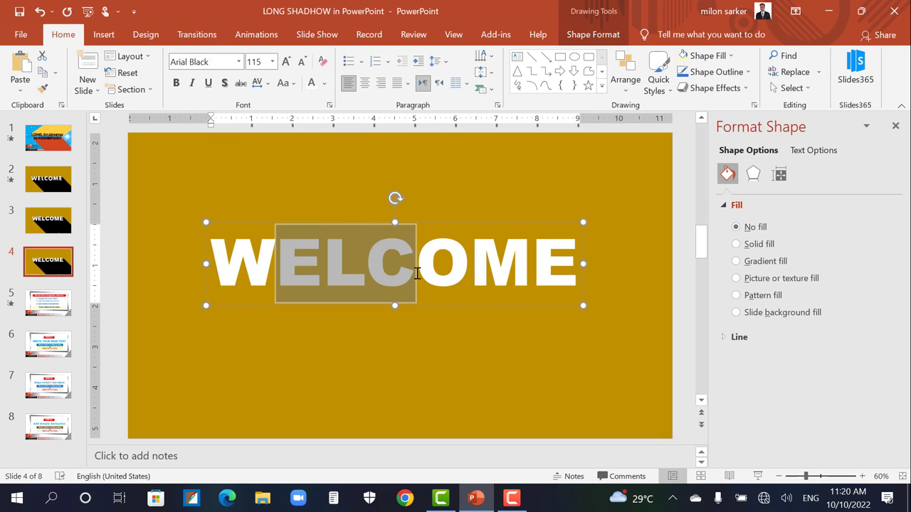
{"action": "key", "text": "BackSpace"}
{"action": "type", "text": "W"}
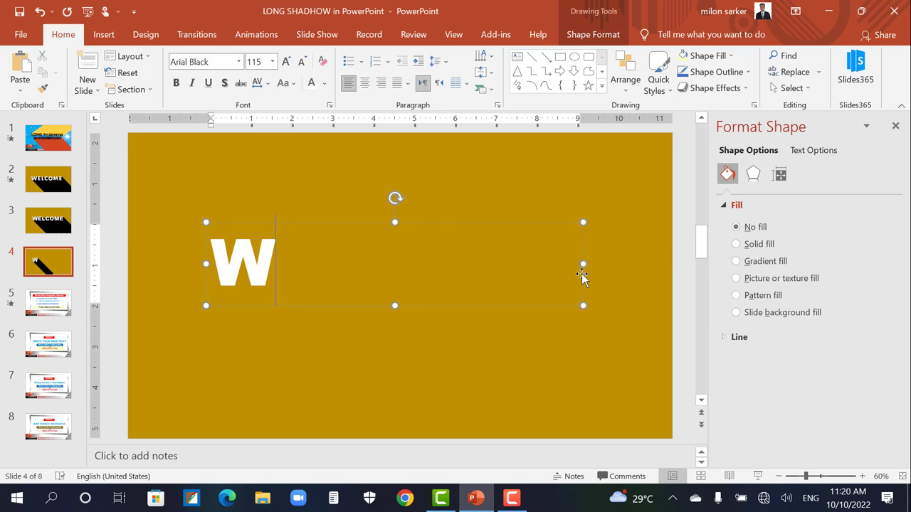
{"action": "left_click", "coordinate": [281, 252]}
Change the letter to S and Ctrl-drag a copy of the S box to the right
{"action": "double_click", "coordinate": [228, 257]}
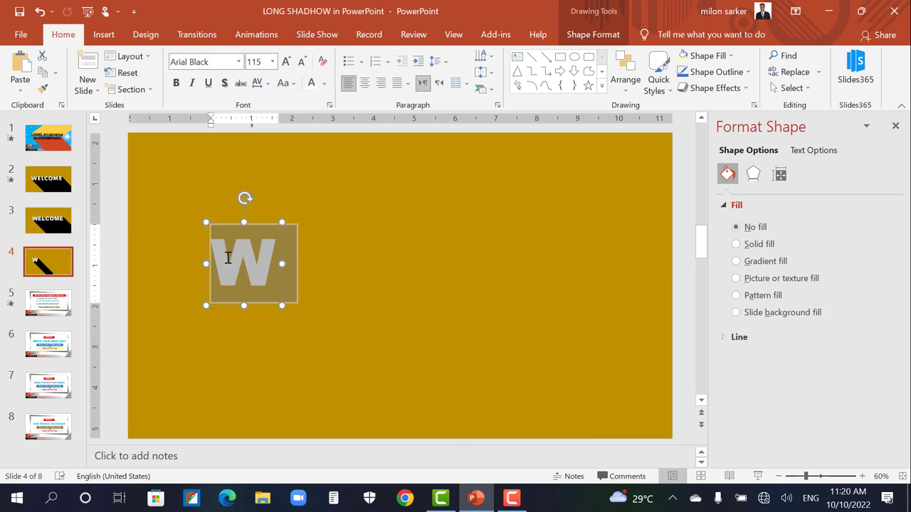
{"action": "type", "text": "SHA"}
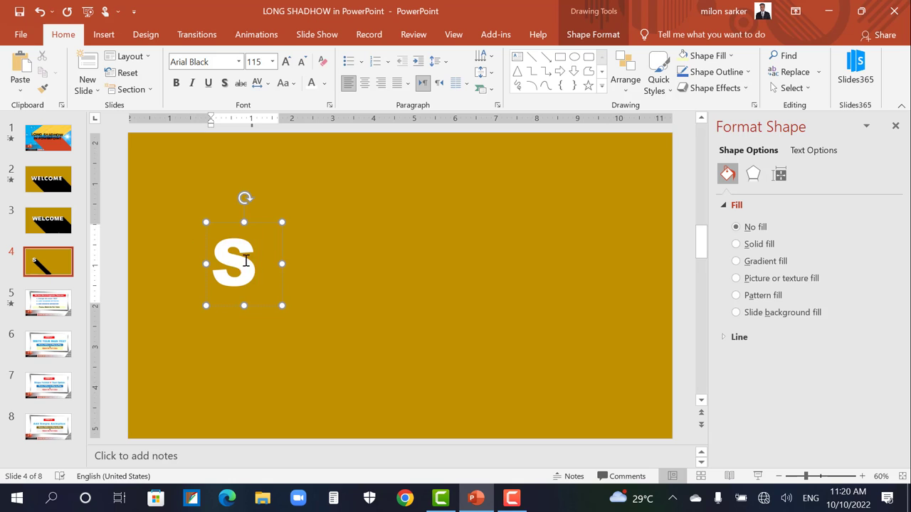
{"action": "left_click", "coordinate": [246, 261]}
{"action": "left_click_drag", "start_coordinate": [229, 225], "coordinate": [527, 219]}
Retype the copied letter boxes as H, A, D, O and W to spell SHADOW
{"action": "double_click", "coordinate": [288, 261]}
{"action": "type", "text": "HH"}
{"action": "double_click", "coordinate": [354, 265]}
{"action": "type", "text": "AA"}
{"action": "left_click", "coordinate": [415, 284]}
{"action": "type", "text": "D"}
{"action": "key", "text": "Left"}
{"action": "key", "text": "BackSpace"}
{"action": "double_click", "coordinate": [486, 252]}
{"action": "type", "text": "O"}
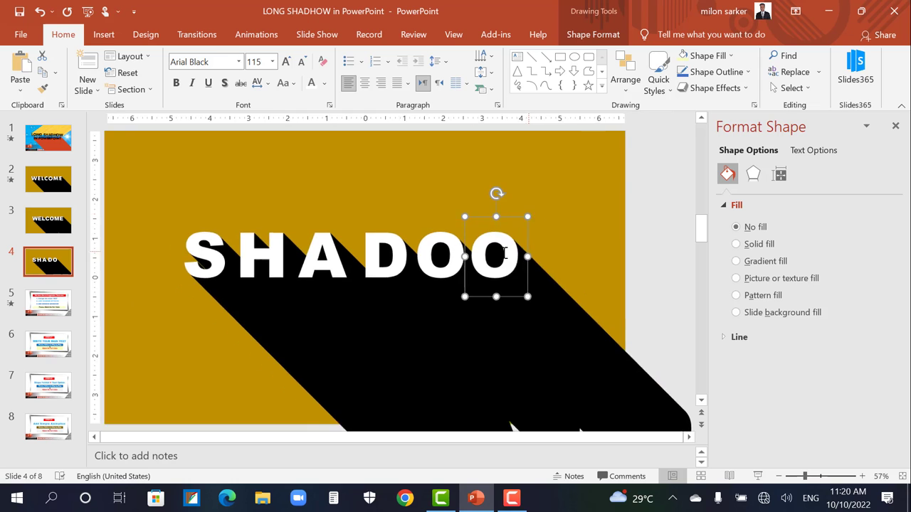
{"action": "left_click", "coordinate": [516, 256]}
{"action": "type", "text": "W"}
{"action": "double_click", "coordinate": [516, 257]}
{"action": "type", "text": "W"}
{"action": "left_click", "coordinate": [382, 183]}
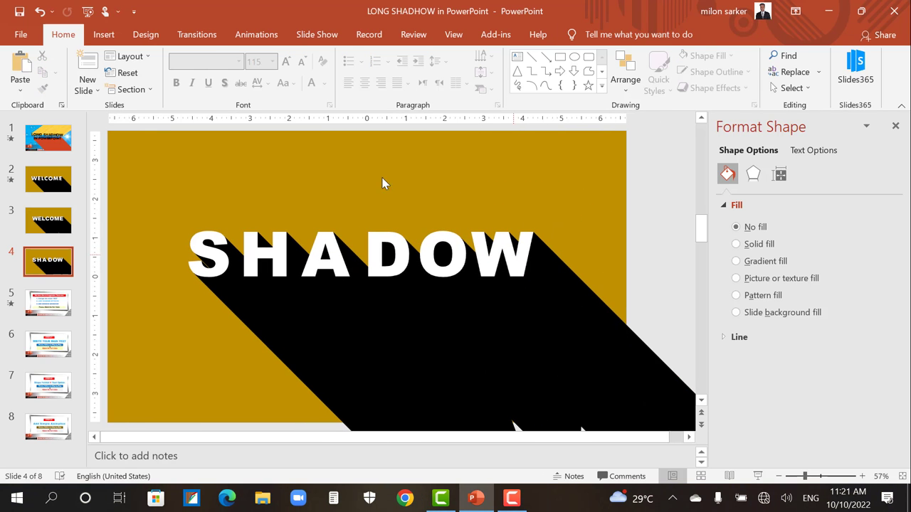
Select all six SHADOW letter boxes: S, H, A, D, O and W
{"action": "left_click", "coordinate": [324, 242]}
{"action": "left_click", "coordinate": [338, 203]}
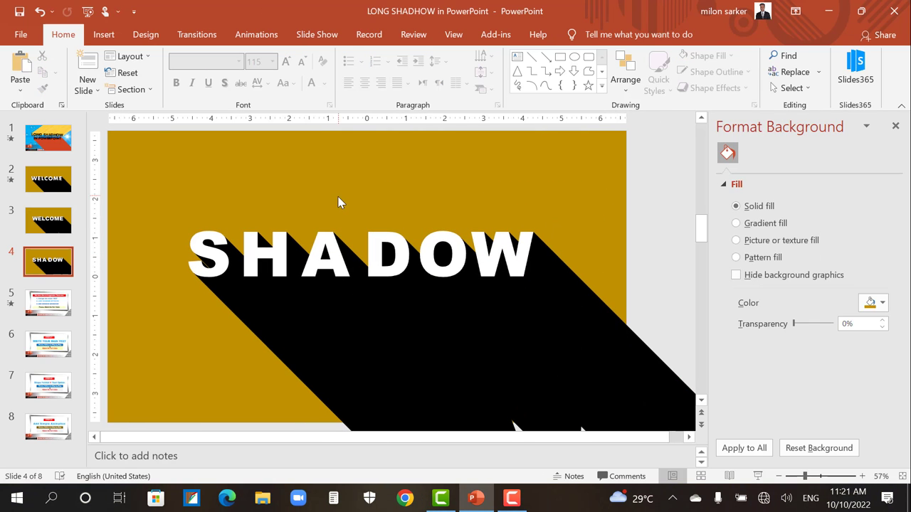
{"action": "left_click", "coordinate": [324, 255]}
{"action": "left_click", "coordinate": [404, 256], "text": "shift"}
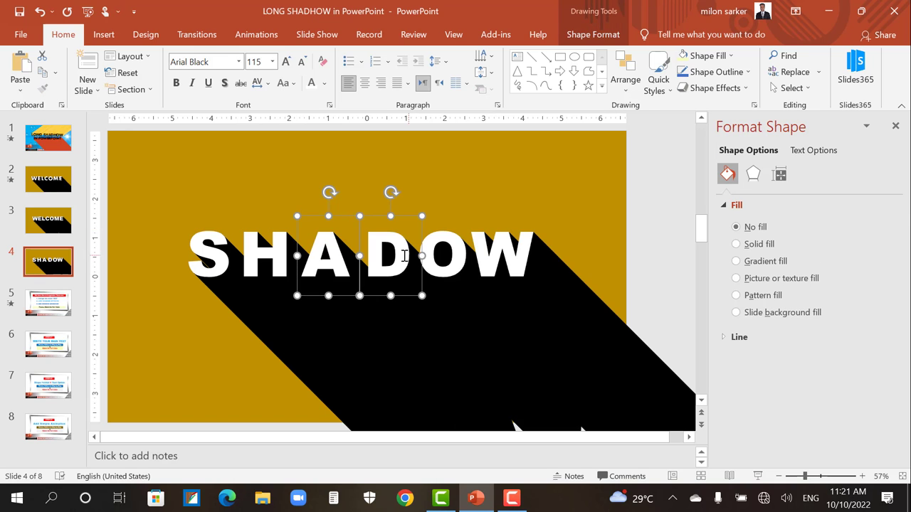
{"action": "left_click", "coordinate": [355, 188]}
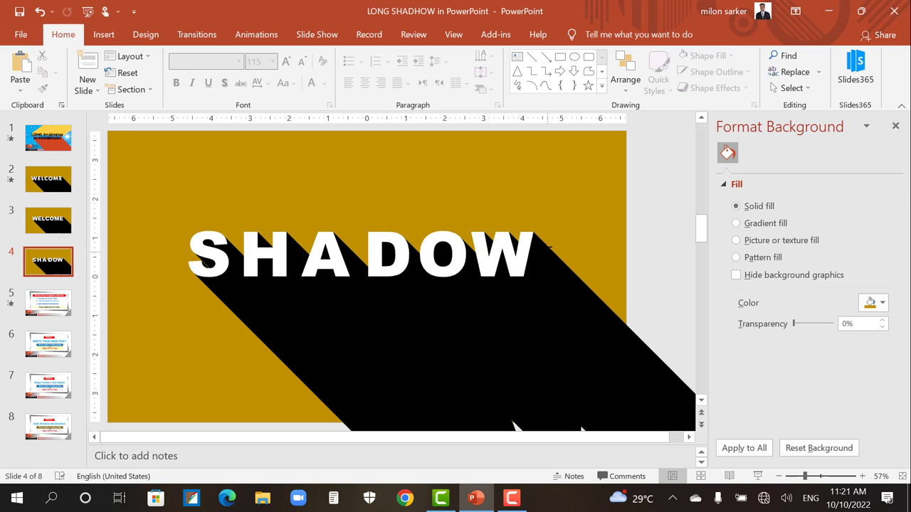
{"action": "left_click", "coordinate": [217, 264]}
{"action": "left_click", "coordinate": [271, 255], "text": "shift"}
{"action": "left_click", "coordinate": [324, 255], "text": "shift"}
{"action": "left_click", "coordinate": [387, 255], "text": "shift"}
{"action": "left_click", "coordinate": [441, 255], "text": "shift"}
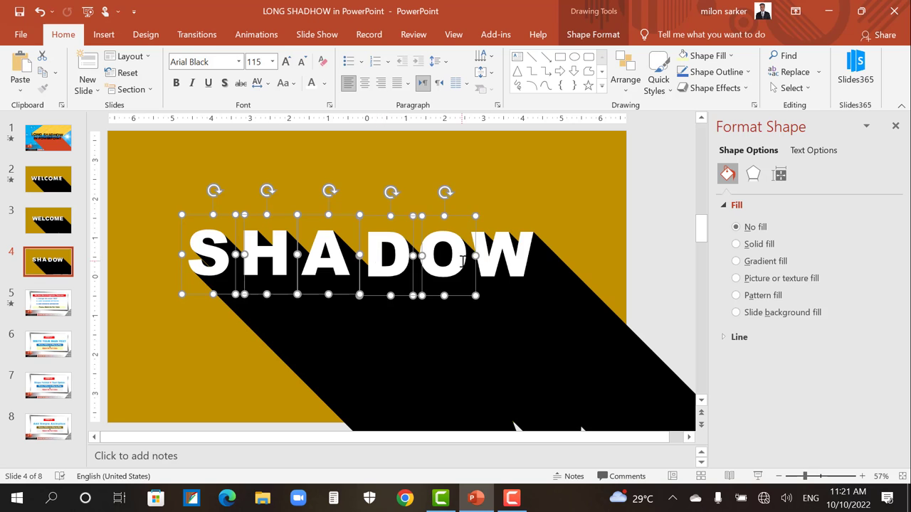
{"action": "left_click", "coordinate": [501, 255], "text": "shift"}
Show the letters' Text Effects 3-D Format settings and browse the lighting presets (Two Point)
{"action": "left_click", "coordinate": [804, 151]}
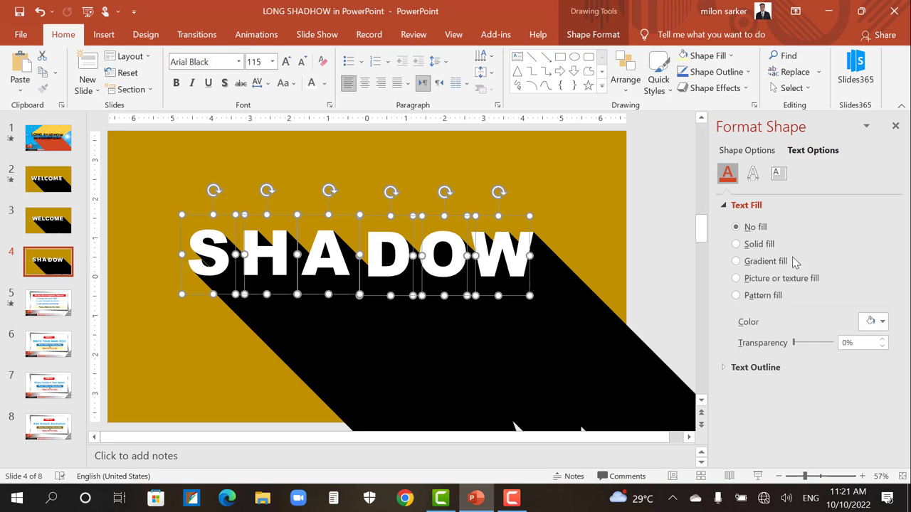
{"action": "left_click", "coordinate": [752, 173]}
{"action": "scroll", "coordinate": [779, 338], "scroll_direction": "down", "scroll_amount": 3}
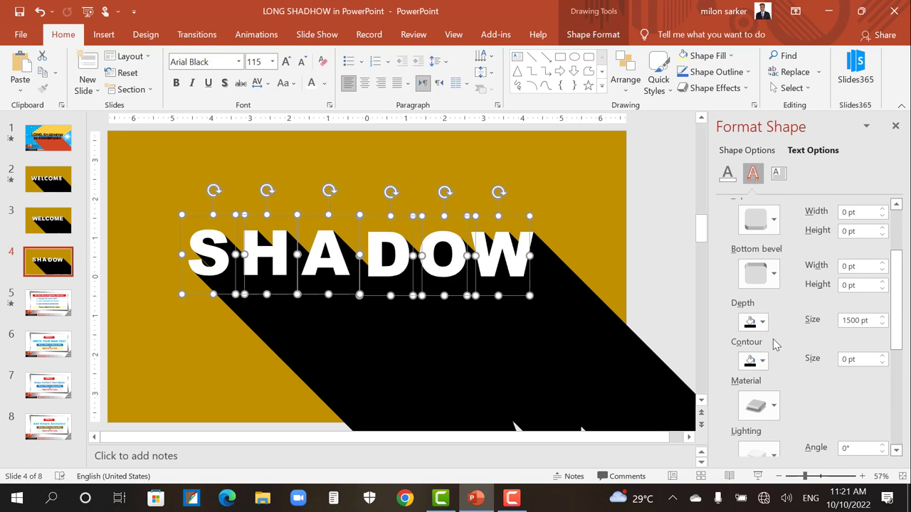
{"action": "scroll", "coordinate": [782, 331], "scroll_direction": "down", "scroll_amount": 2}
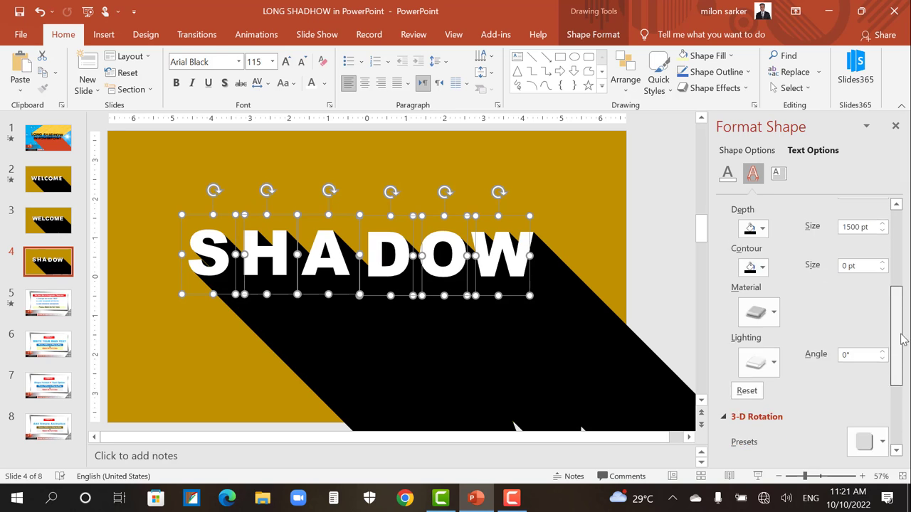
{"action": "scroll", "coordinate": [782, 334], "scroll_direction": "down", "scroll_amount": 1}
{"action": "left_click", "coordinate": [774, 313]}
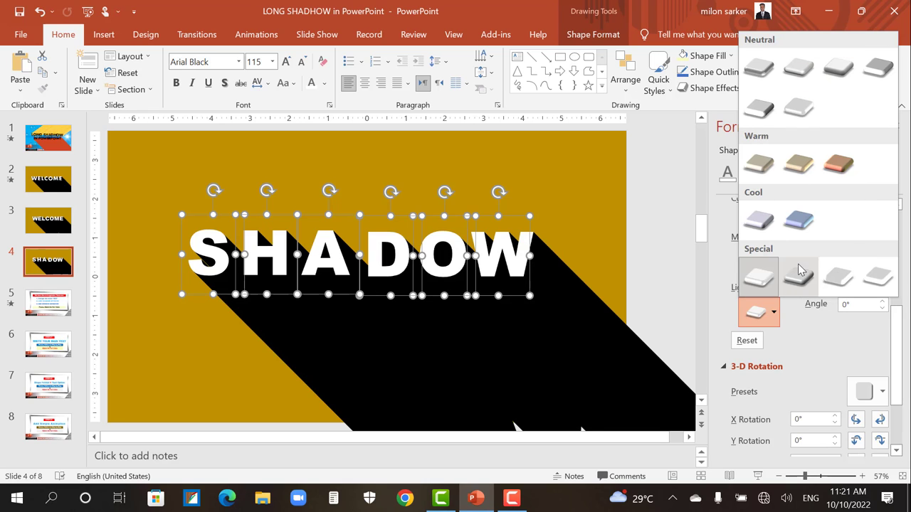
{"action": "left_click", "coordinate": [759, 311]}
{"action": "left_click", "coordinate": [774, 312]}
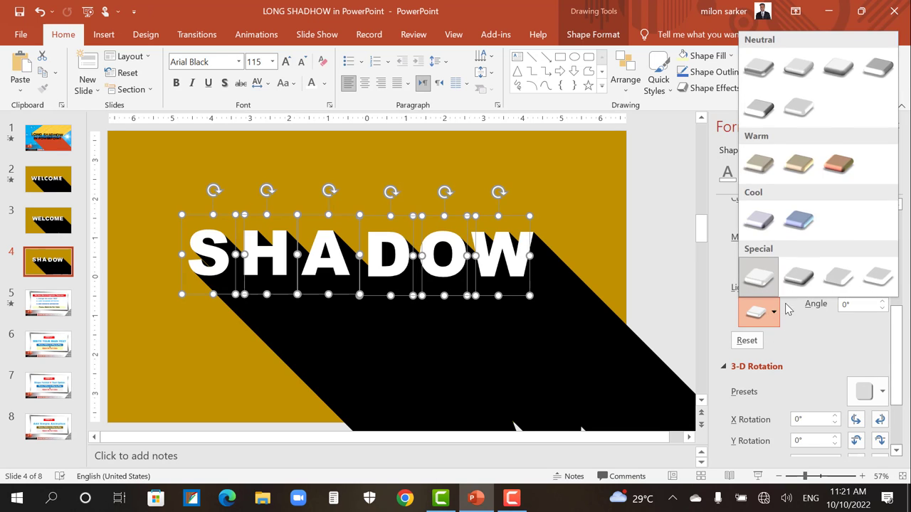
{"action": "left_click", "coordinate": [787, 308]}
{"action": "left_click", "coordinate": [768, 311]}
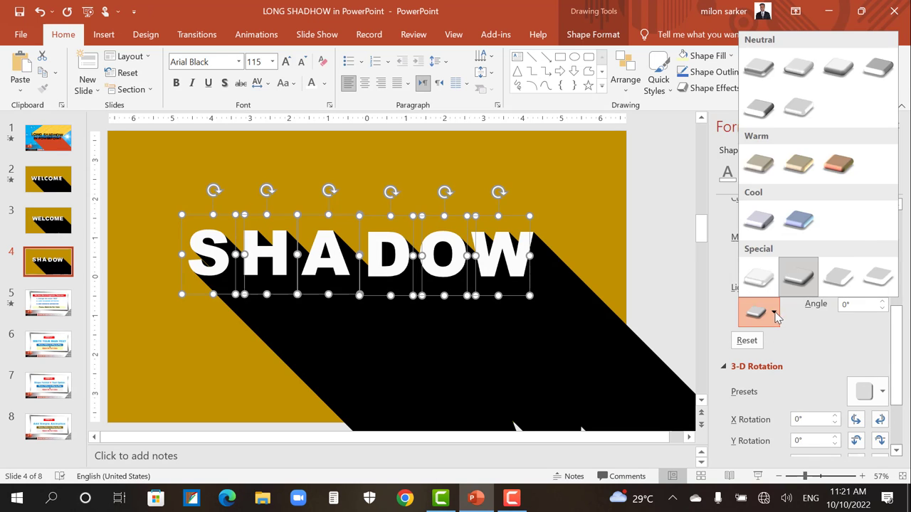
{"action": "left_click", "coordinate": [833, 285]}
Try a yellow contour on the letters, then undo it
{"action": "left_click", "coordinate": [755, 217]}
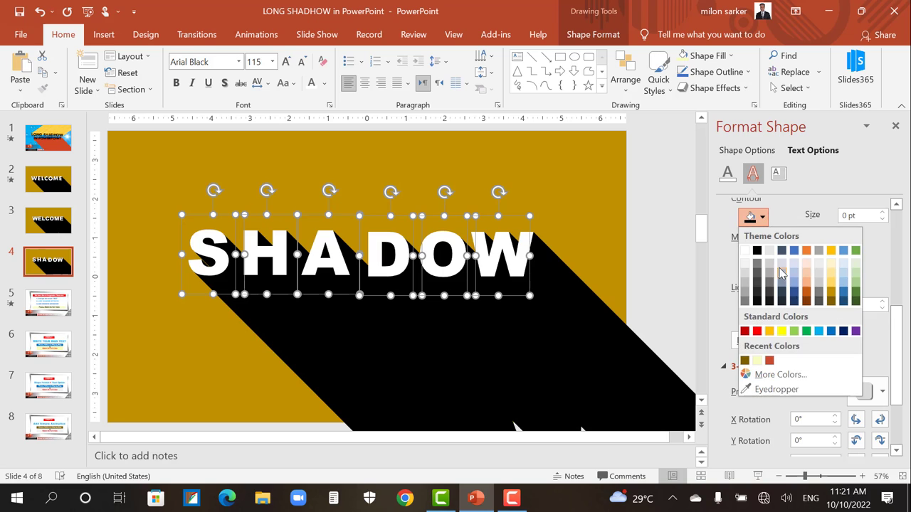
{"action": "left_click", "coordinate": [782, 330]}
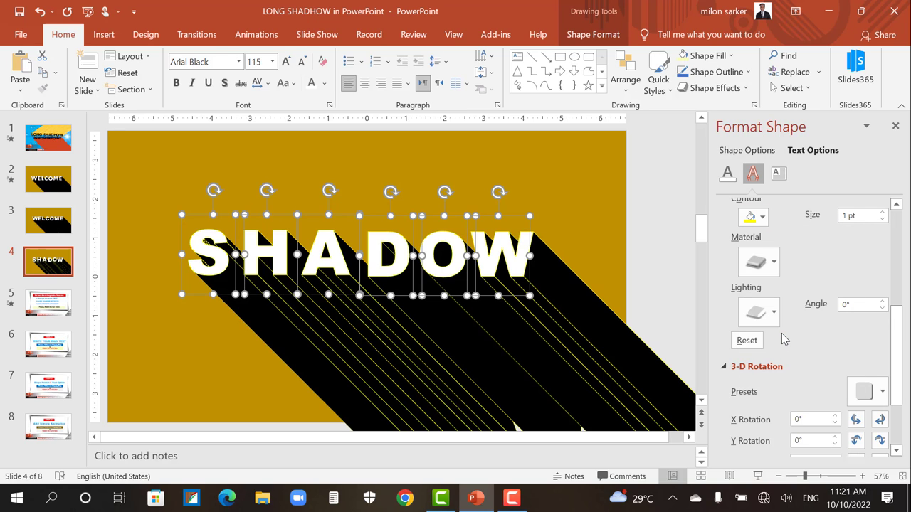
{"action": "key", "text": "ctrl+z"}
Recolour the SHADOW letters' 3-D depth from black to cyan, trying yellow first
{"action": "scroll", "coordinate": [780, 249], "scroll_direction": "up", "scroll_amount": 1}
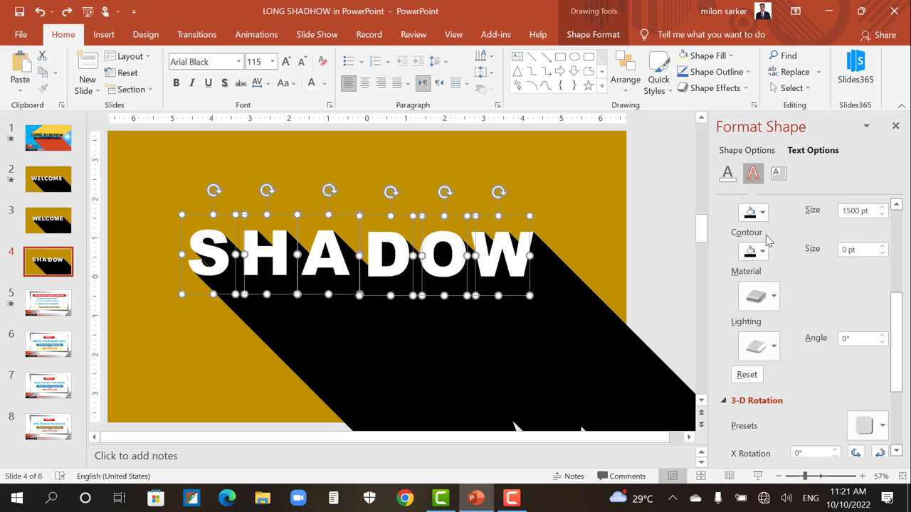
{"action": "left_click", "coordinate": [761, 214]}
{"action": "left_click", "coordinate": [782, 326]}
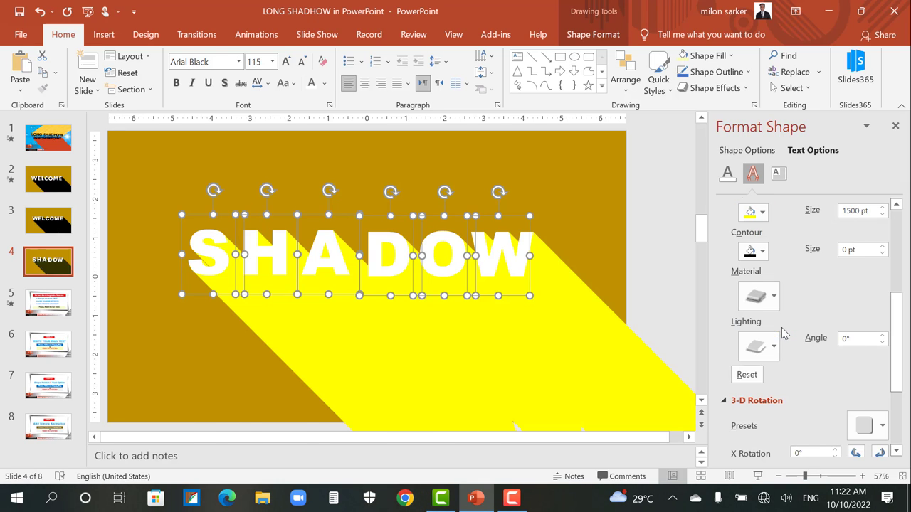
{"action": "left_click", "coordinate": [762, 212]}
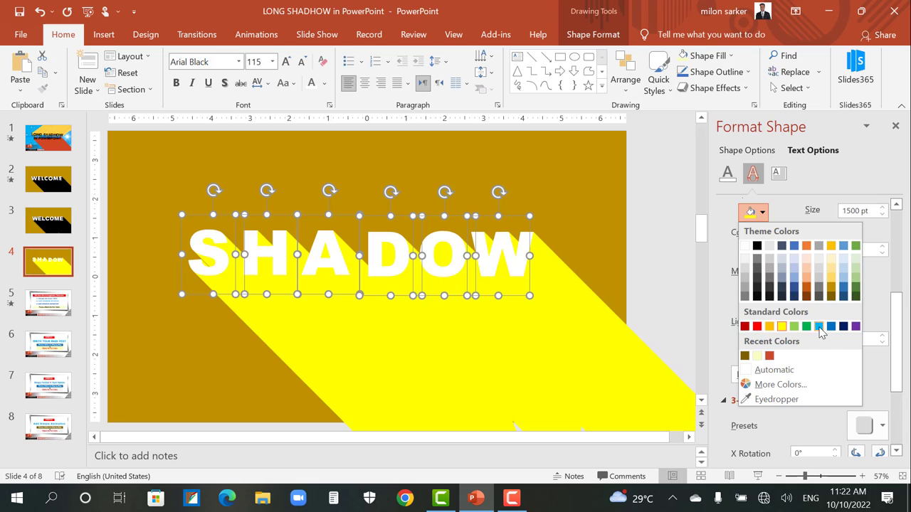
{"action": "left_click", "coordinate": [819, 327]}
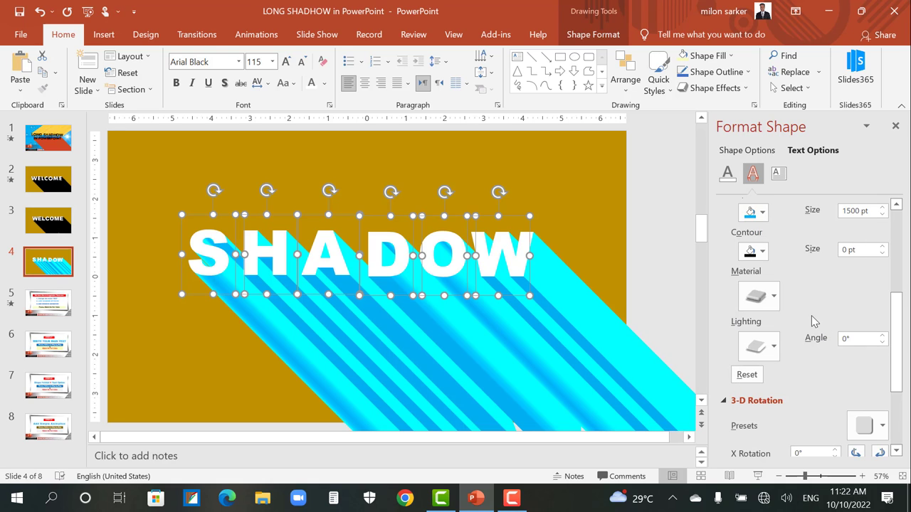
{"action": "left_click_drag", "start_coordinate": [897, 342], "coordinate": [896, 392]}
{"action": "left_click", "coordinate": [866, 291]}
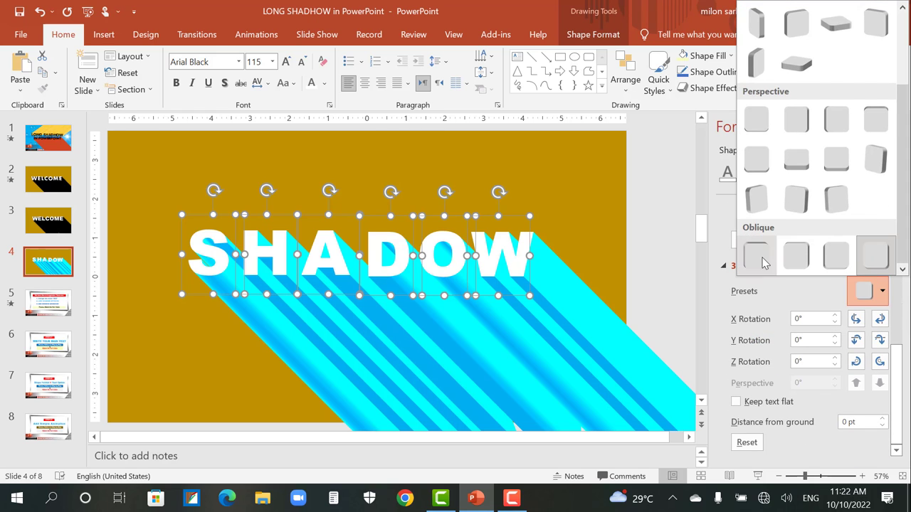
Apply the Oblique 3-D rotation preset that points the cyan shadow up and to the right
{"action": "left_click", "coordinate": [757, 256]}
{"action": "left_click", "coordinate": [881, 292]}
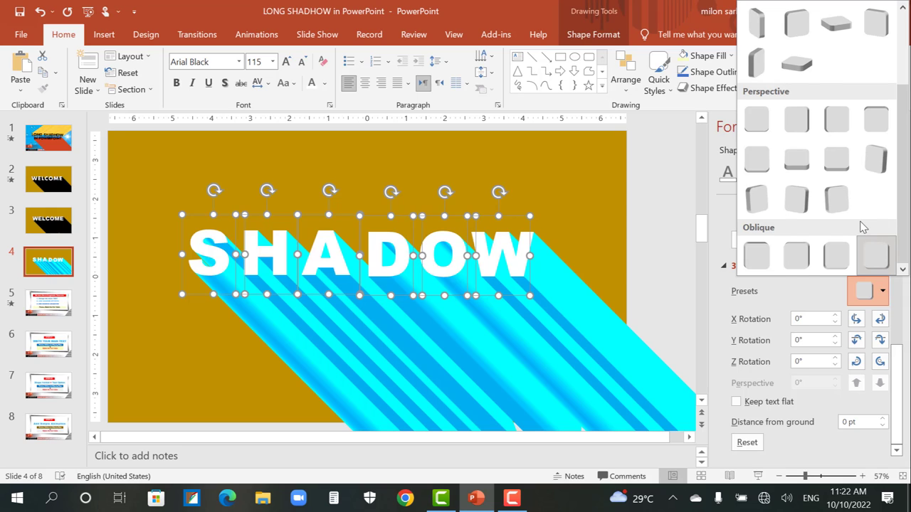
{"action": "scroll", "coordinate": [862, 226], "scroll_direction": "up", "scroll_amount": 3}
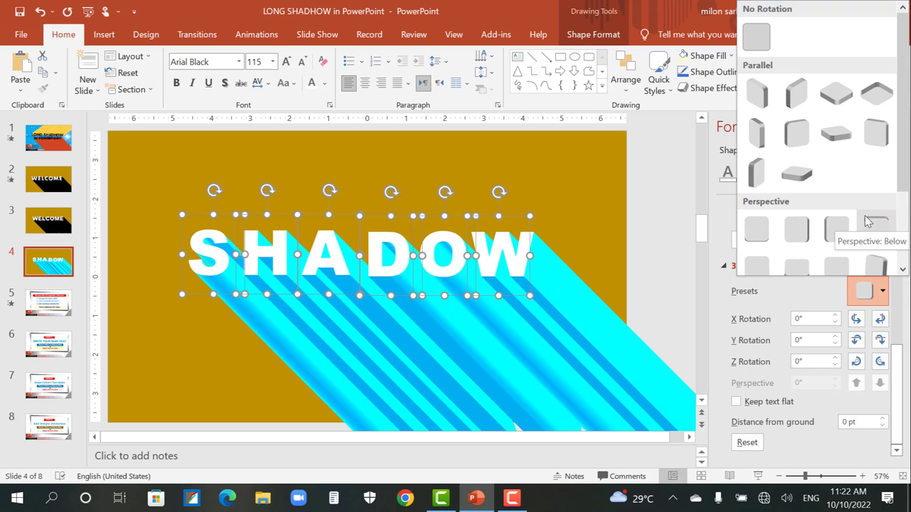
{"action": "scroll", "coordinate": [872, 217], "scroll_direction": "down", "scroll_amount": 3}
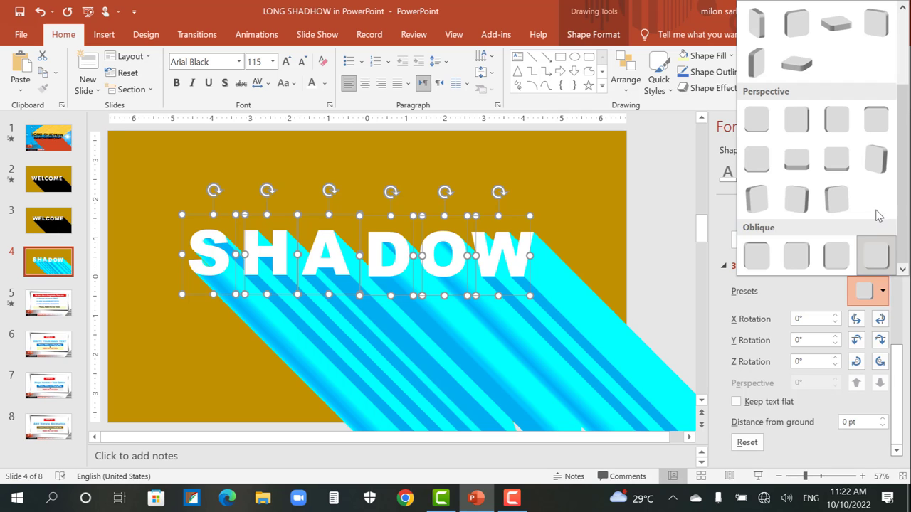
{"action": "left_click", "coordinate": [799, 257]}
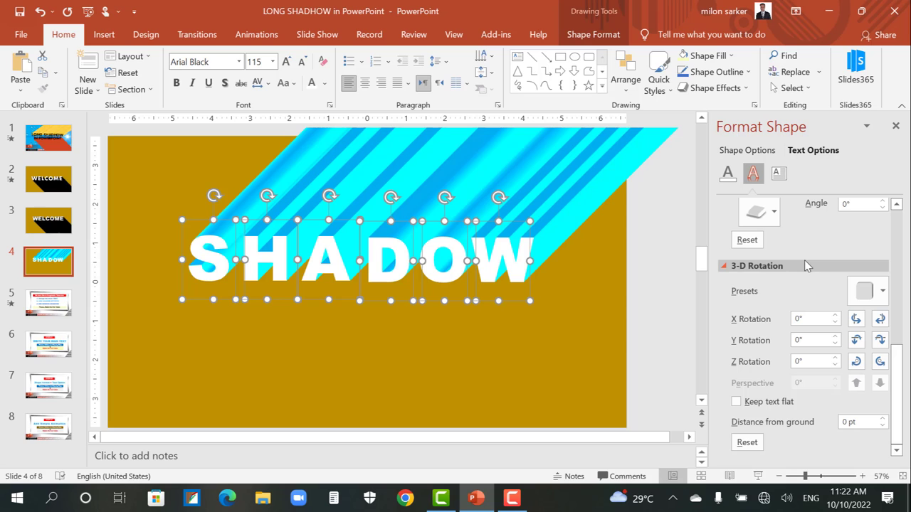
{"action": "left_click", "coordinate": [532, 342]}
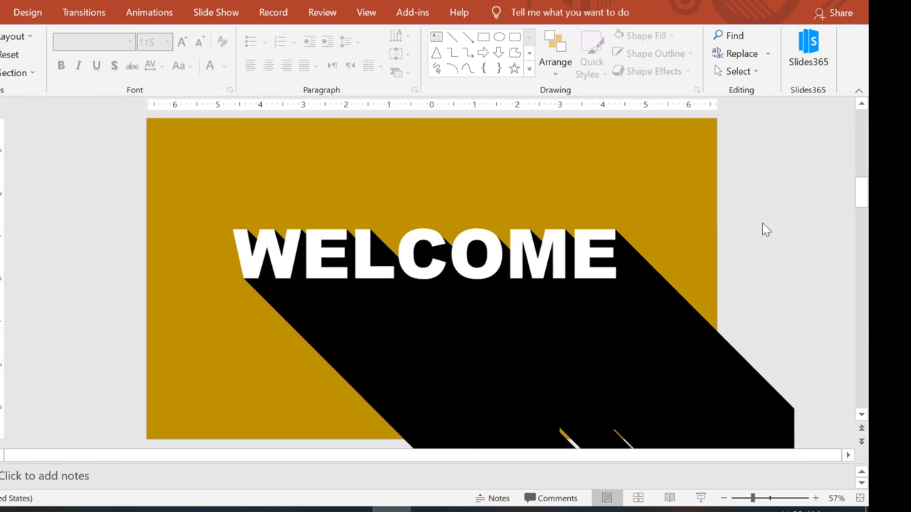
Give WELCOME a Wipe entrance animation coming from the left
{"action": "left_click", "coordinate": [143, 13]}
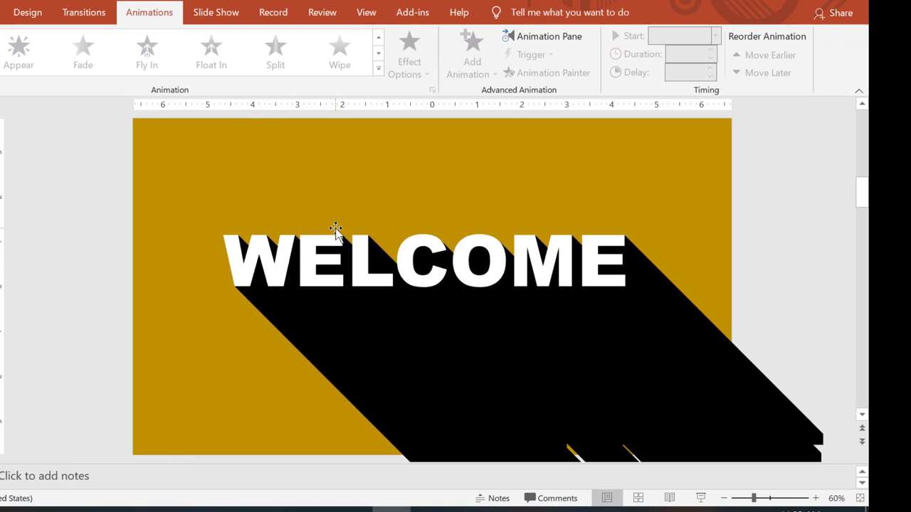
{"action": "left_click", "coordinate": [335, 263]}
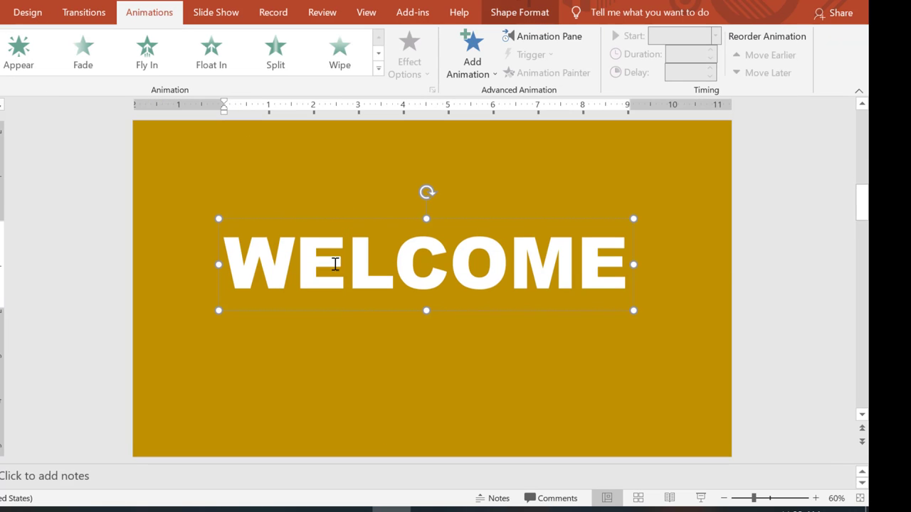
{"action": "left_click", "coordinate": [340, 57]}
{"action": "left_click", "coordinate": [417, 77]}
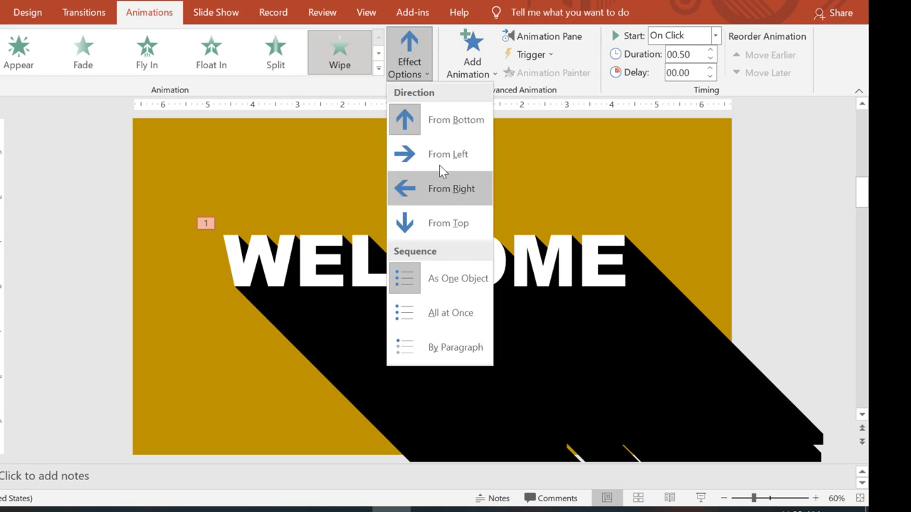
{"action": "left_click", "coordinate": [447, 187]}
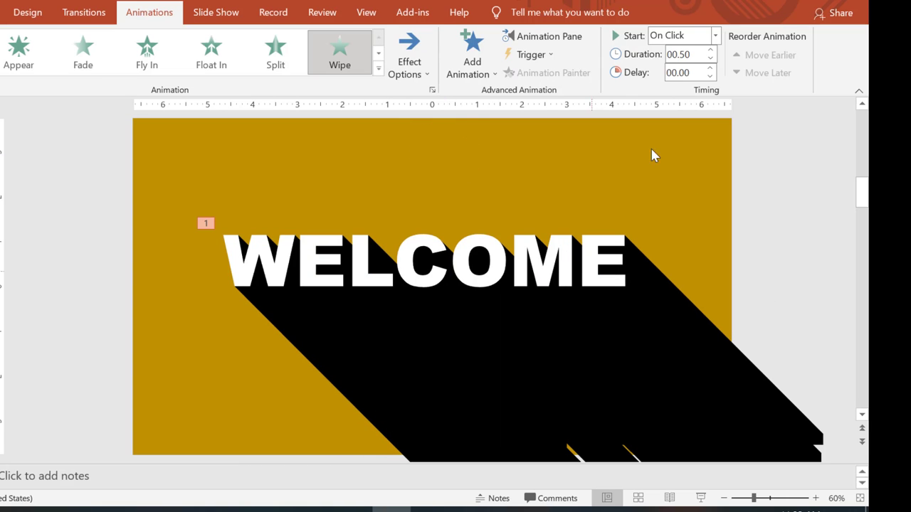
Set the Wipe to animate text by letter with a 3-second (Slow) duration
{"action": "left_click", "coordinate": [544, 35]}
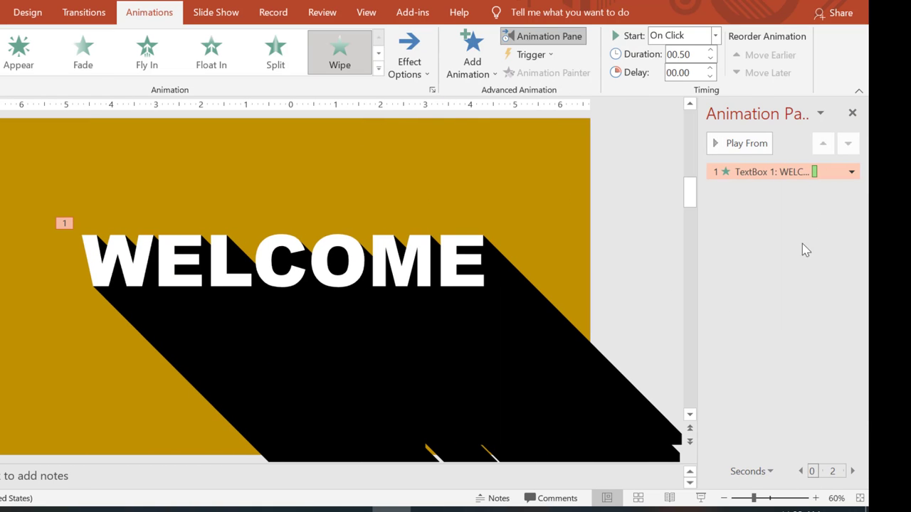
{"action": "left_click", "coordinate": [851, 174]}
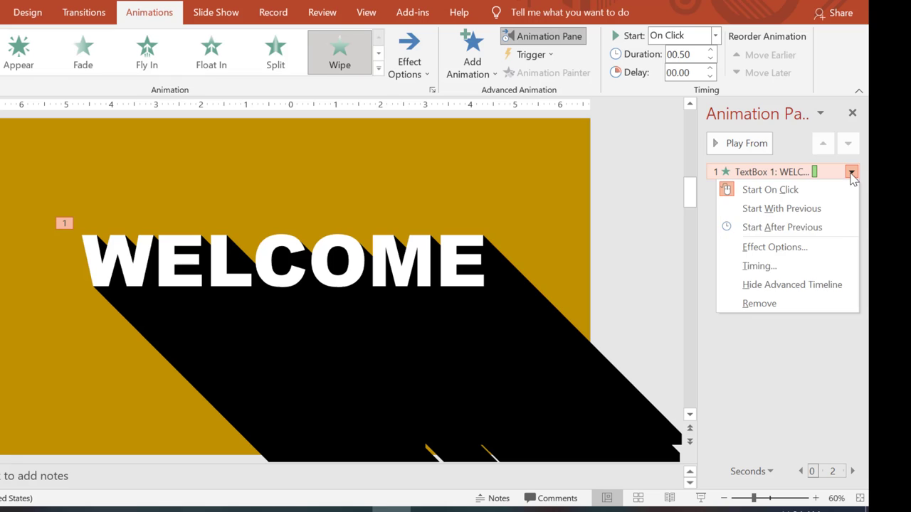
{"action": "left_click", "coordinate": [771, 248]}
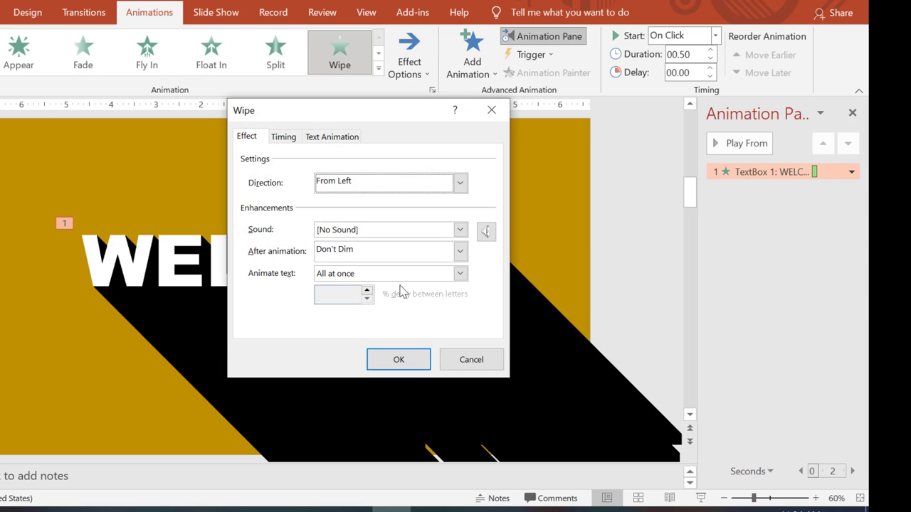
{"action": "left_click", "coordinate": [460, 274]}
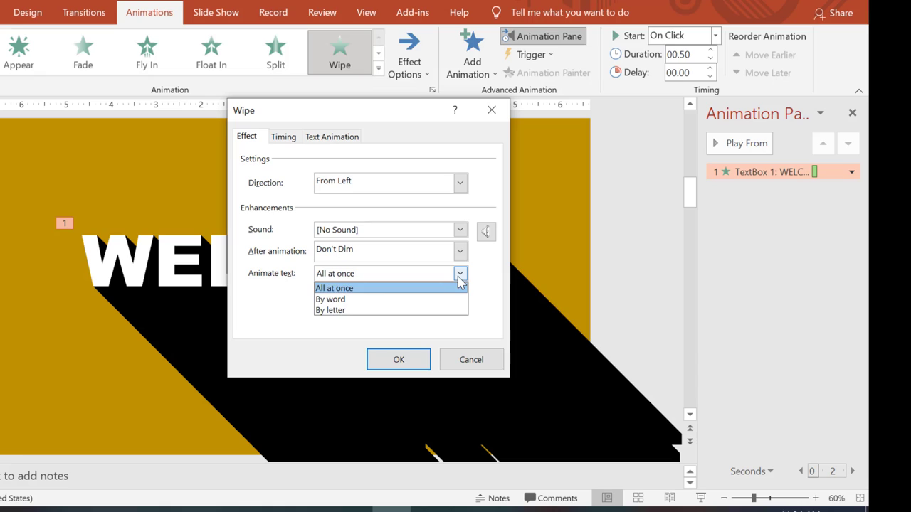
{"action": "left_click", "coordinate": [350, 311]}
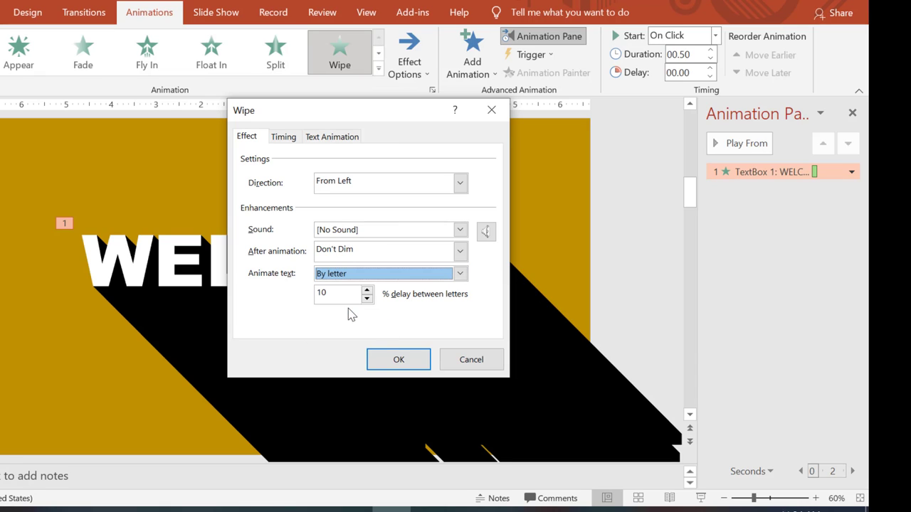
{"action": "left_click", "coordinate": [285, 136]}
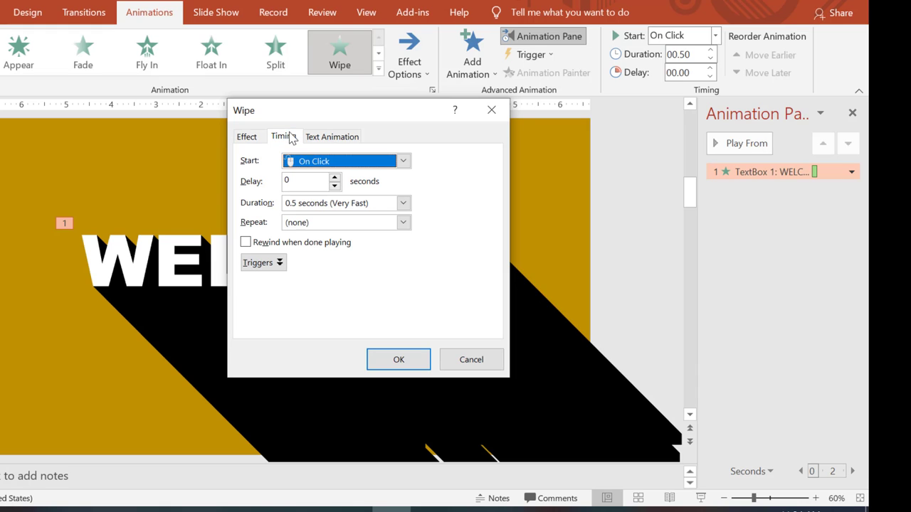
{"action": "left_click", "coordinate": [403, 203]}
{"action": "left_click", "coordinate": [343, 243]}
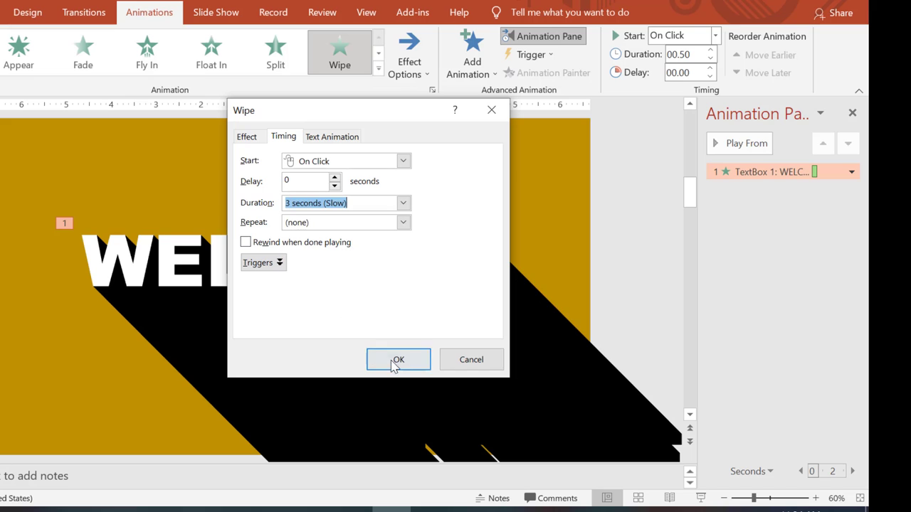
{"action": "left_click", "coordinate": [398, 359]}
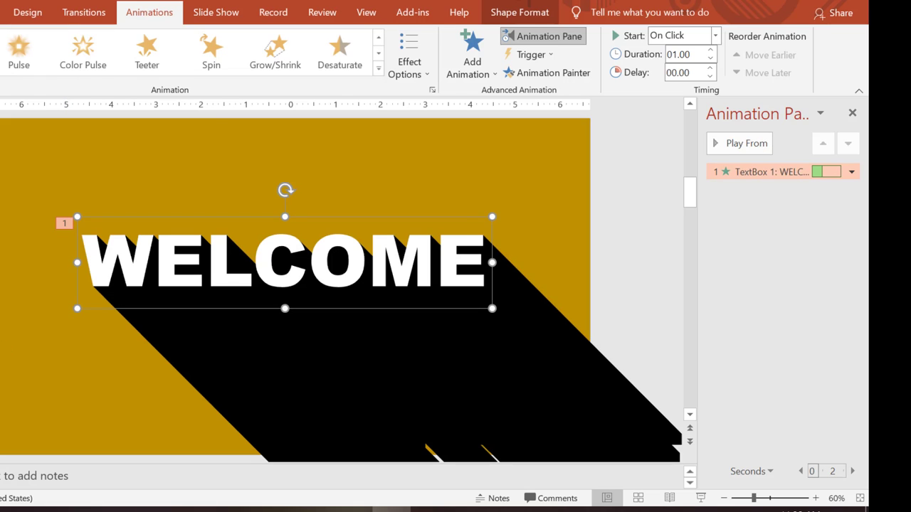
Select all six SHADOW letter boxes: S, H, A, D, O and W
{"action": "scroll", "coordinate": [167, 303], "scroll_direction": "down", "scroll_amount": 1}
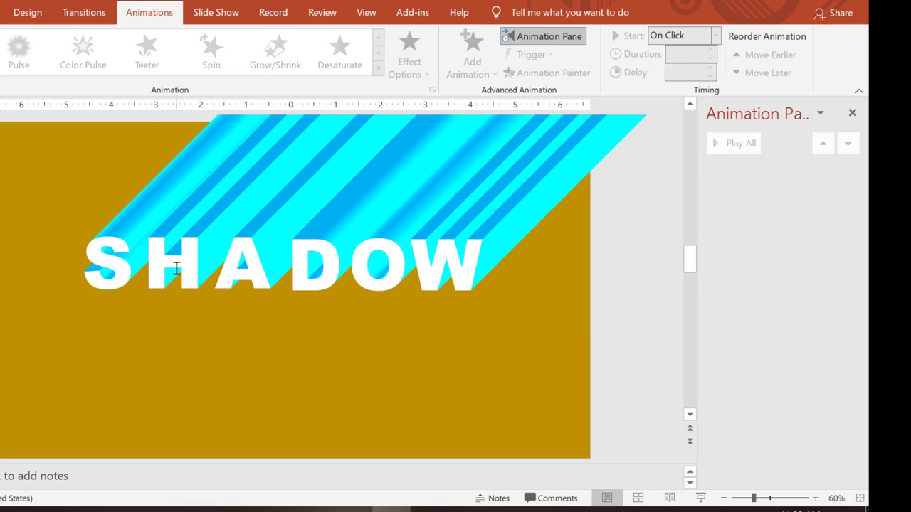
{"action": "left_click", "coordinate": [177, 268]}
{"action": "left_click", "coordinate": [116, 265]}
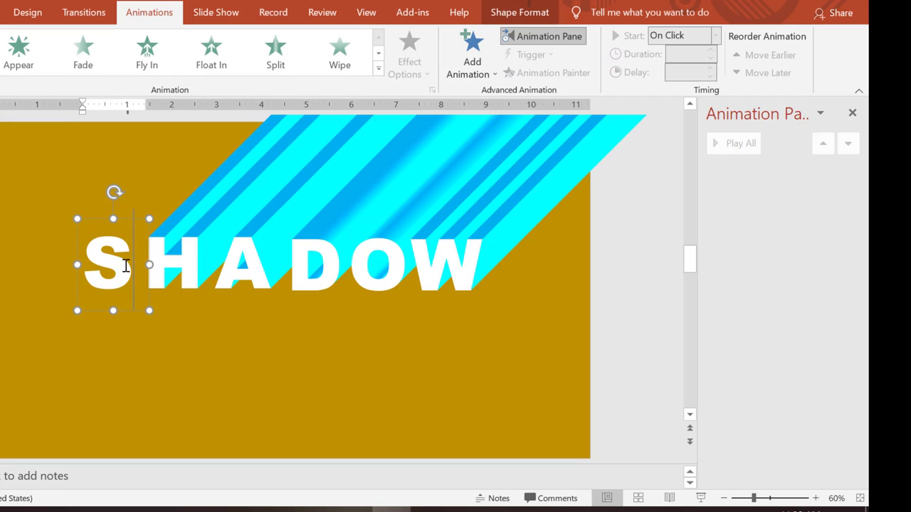
{"action": "left_click", "coordinate": [173, 263], "text": "shift"}
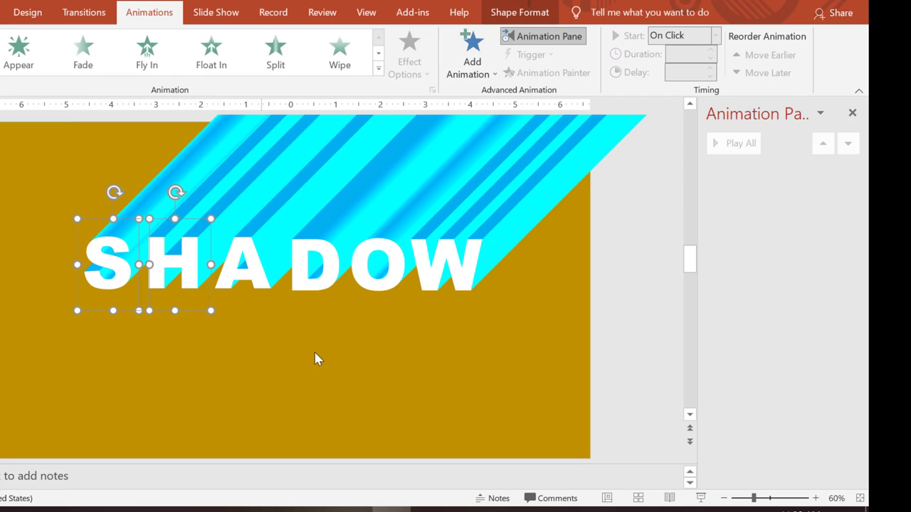
{"action": "left_click", "coordinate": [312, 352]}
{"action": "key", "text": "ctrl+a"}
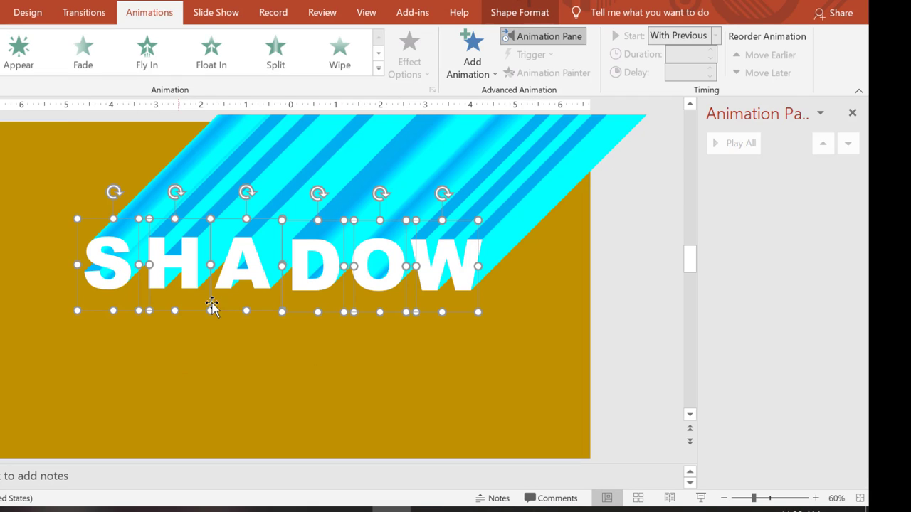
{"action": "left_click", "coordinate": [314, 427]}
{"action": "left_click", "coordinate": [90, 258]}
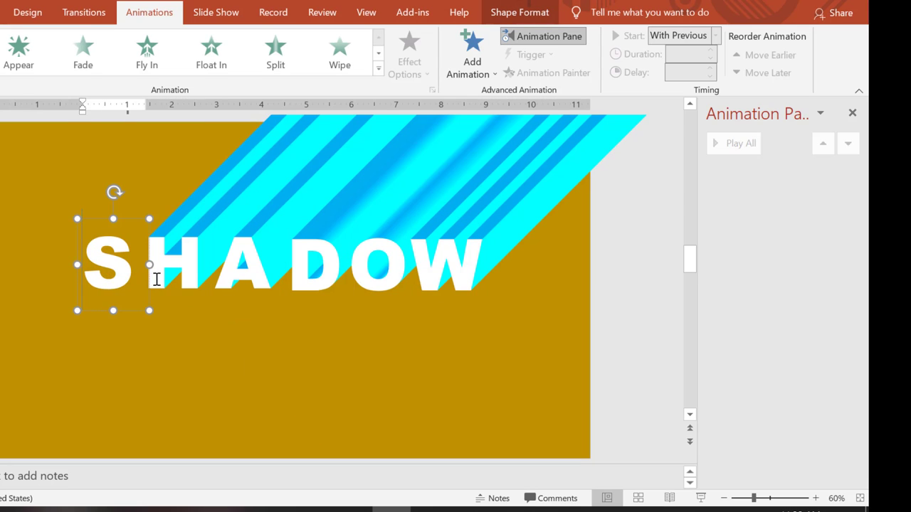
{"action": "left_click", "coordinate": [169, 274], "text": "shift"}
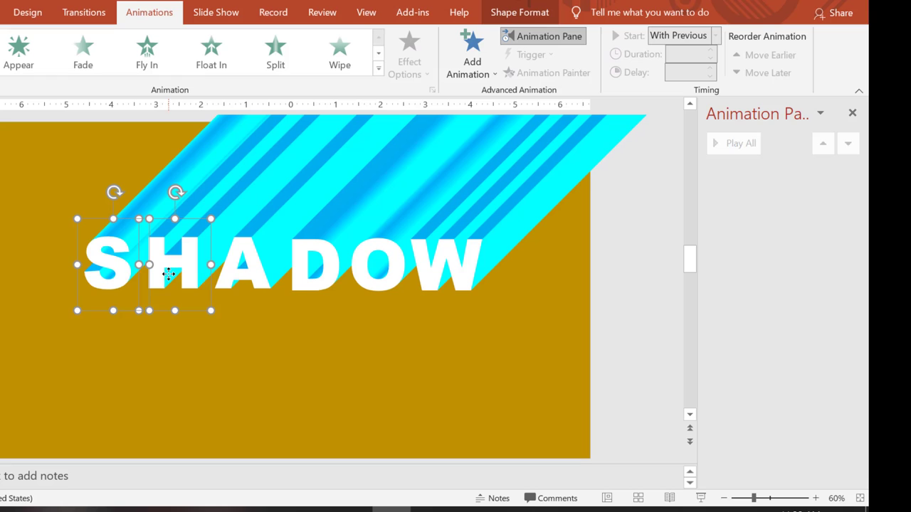
{"action": "left_click", "coordinate": [238, 272], "text": "shift"}
{"action": "left_click", "coordinate": [318, 272], "text": "shift"}
{"action": "left_click", "coordinate": [372, 272], "text": "shift"}
{"action": "left_click", "coordinate": [444, 269], "text": "shift"}
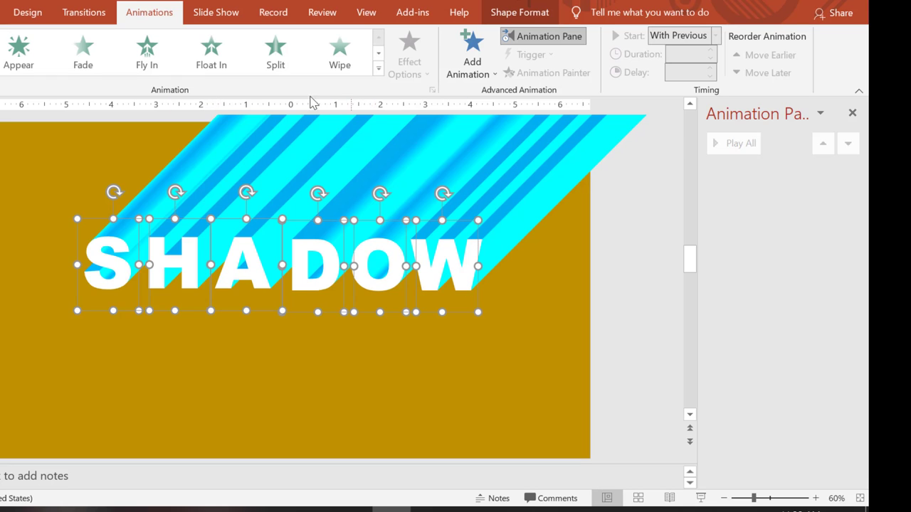
Give the letters an Appear entrance, After Previous with 0.25 s delay, and play the show
{"action": "left_click", "coordinate": [19, 57]}
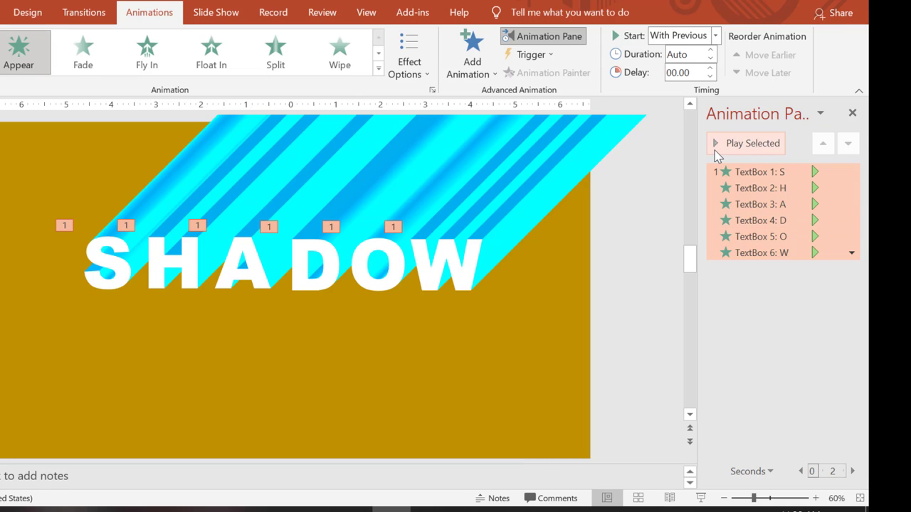
{"action": "left_click", "coordinate": [715, 35]}
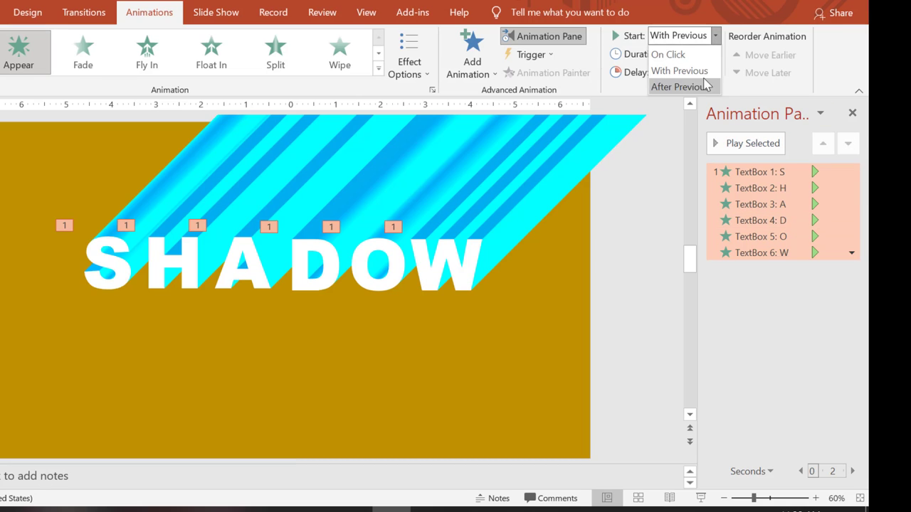
{"action": "left_click", "coordinate": [680, 87]}
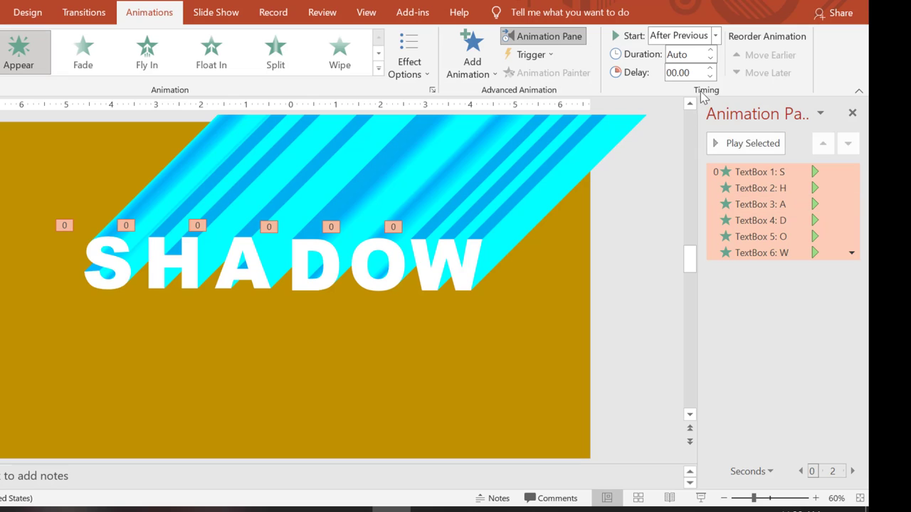
{"action": "left_click", "coordinate": [850, 252]}
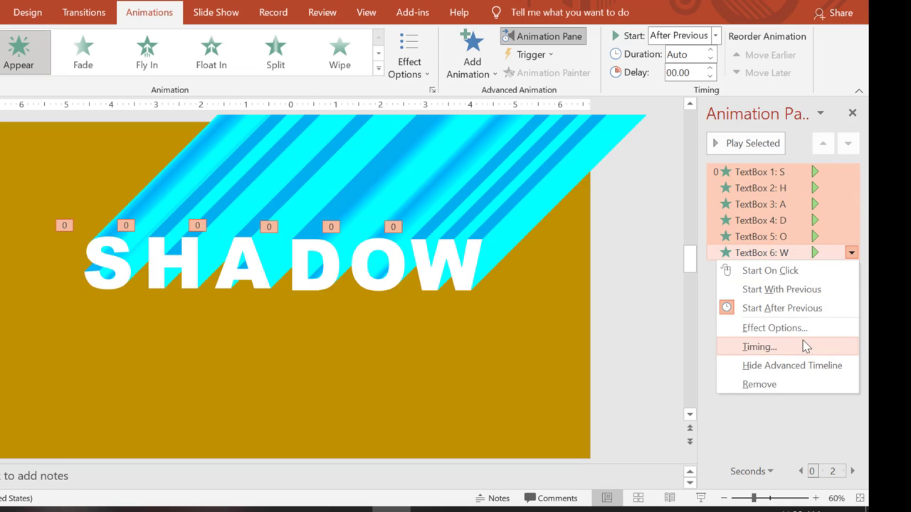
{"action": "left_click", "coordinate": [709, 68]}
{"action": "left_click", "coordinate": [709, 69]}
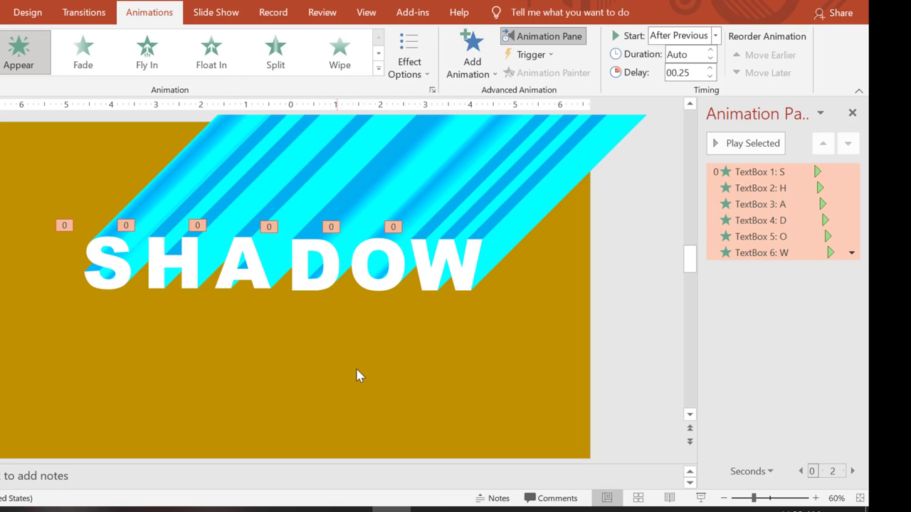
{"action": "left_click", "coordinate": [695, 488]}
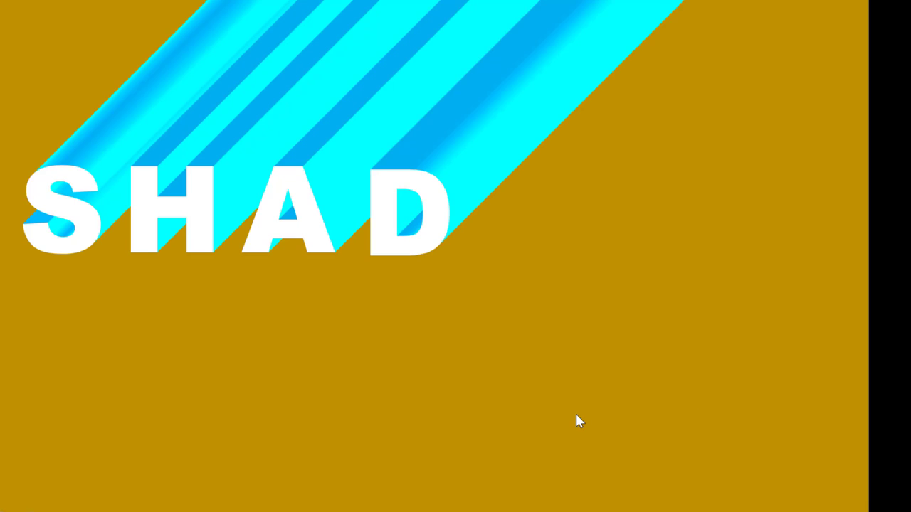
End the show, close the Animation Pane, and replay the SHADOW slide from the status bar
{"action": "key", "text": "Escape"}
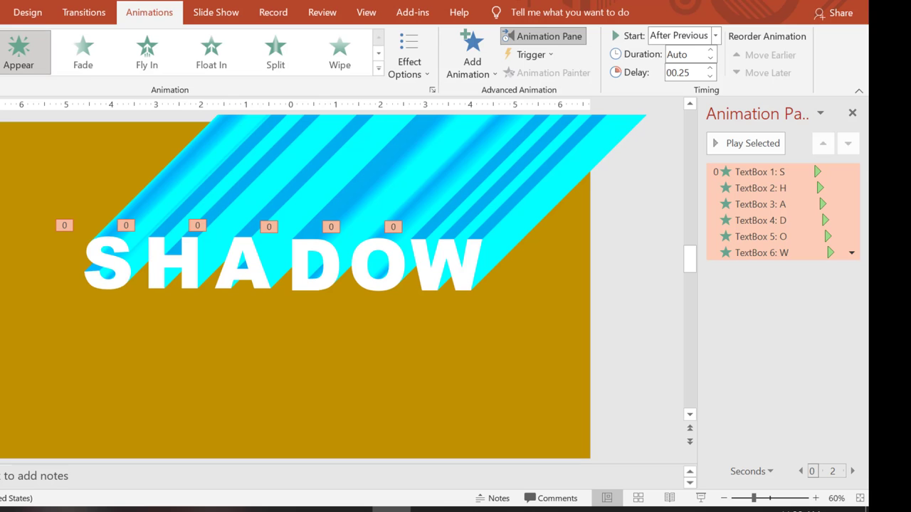
{"action": "left_click", "coordinate": [853, 113]}
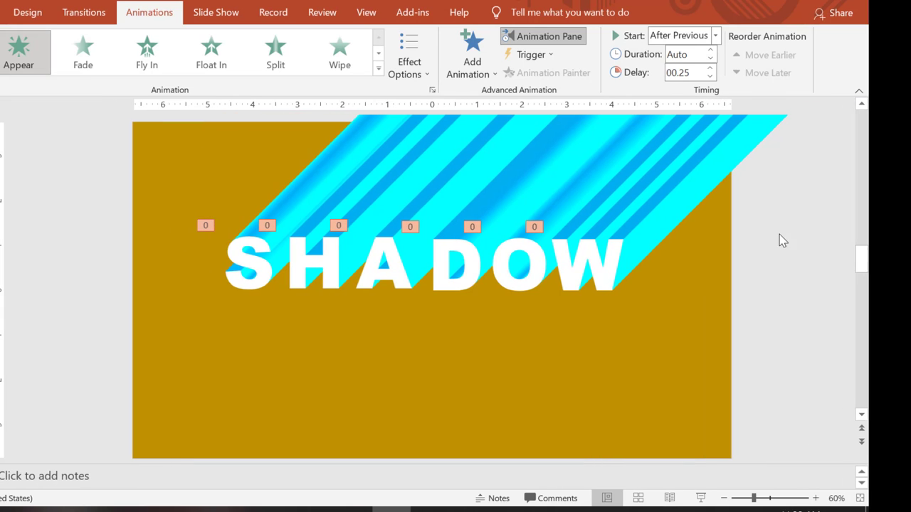
{"action": "left_click", "coordinate": [701, 500]}
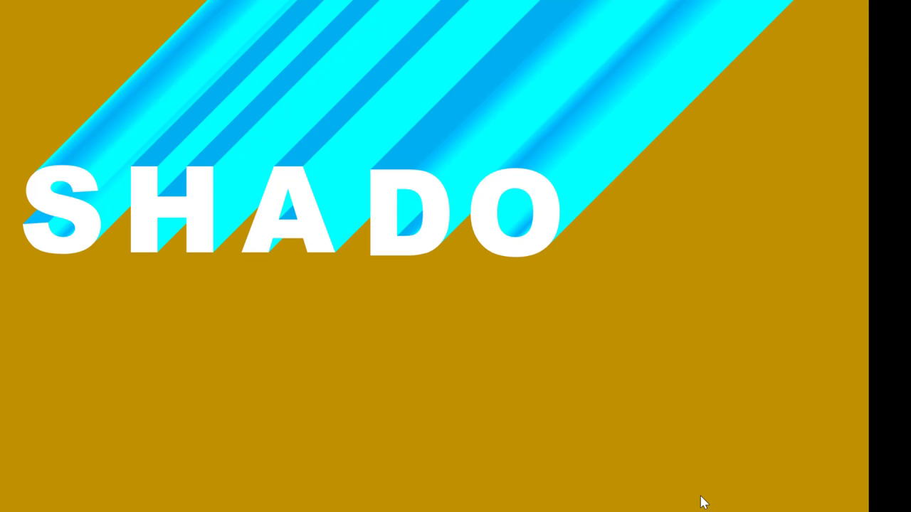